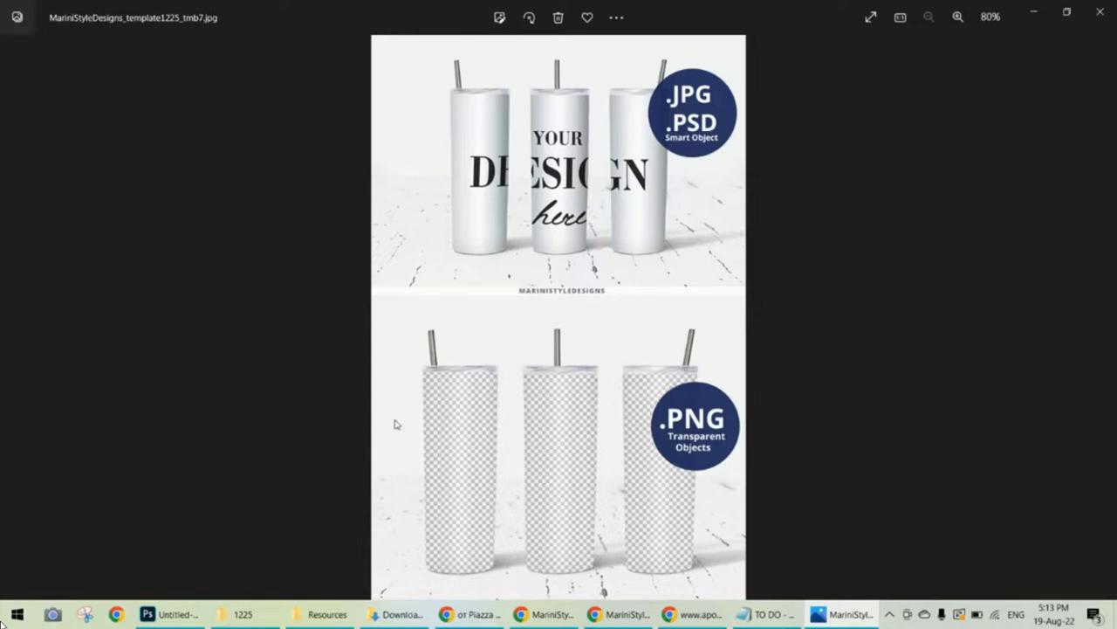
# Open MariniStyleDesigns_template1225.png from the 1225 folder in Photos.
pyautogui.click(265, 614)
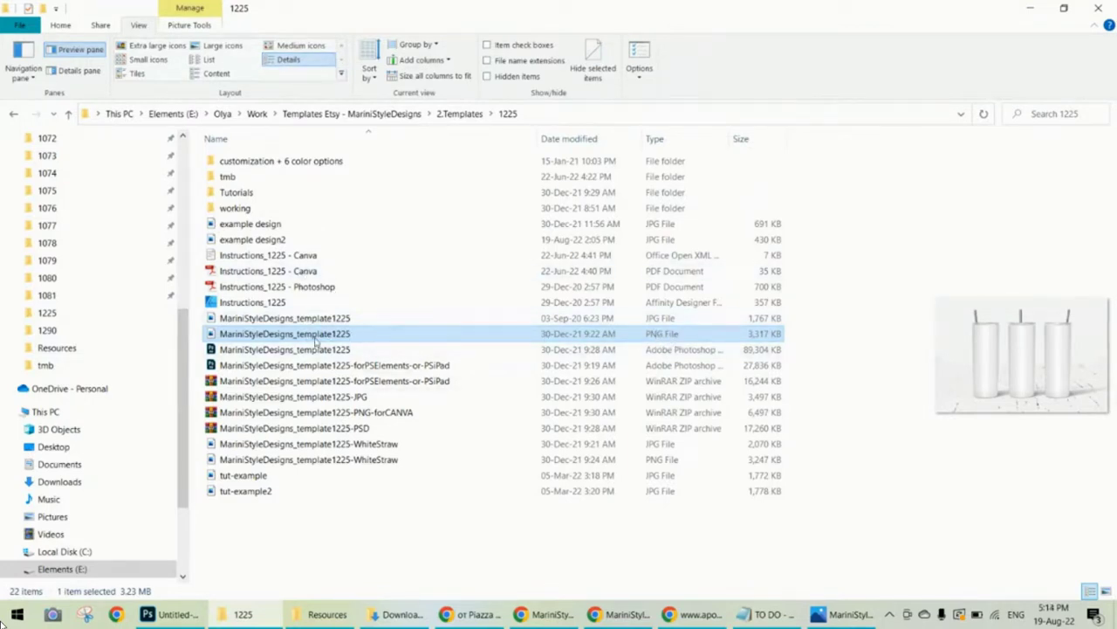
pyautogui.doubleClick(316, 337)
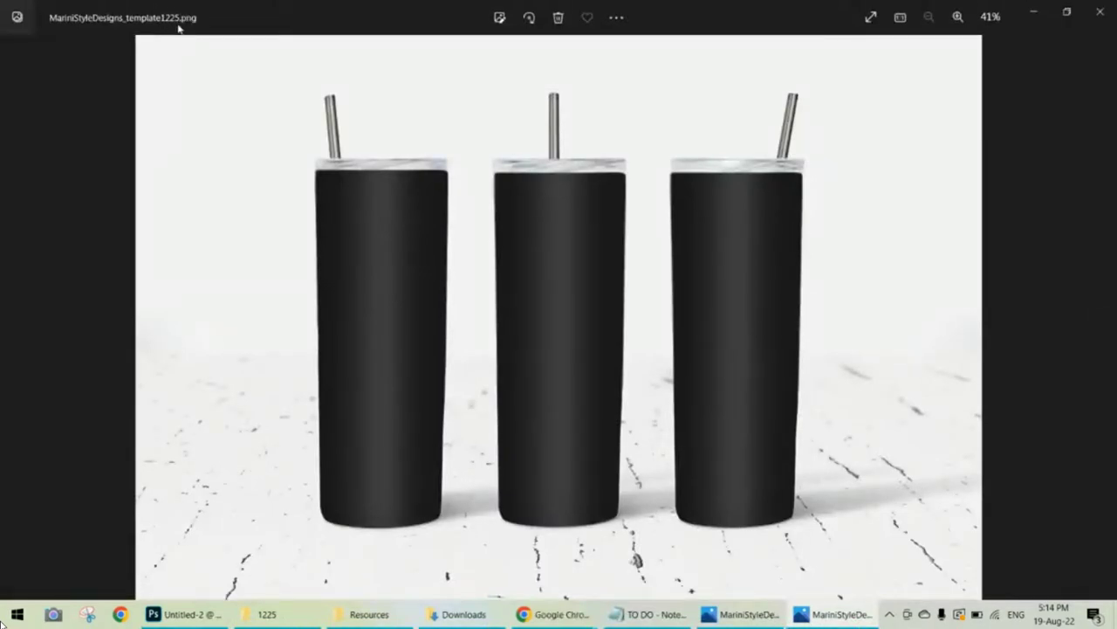
pyautogui.press('Left')
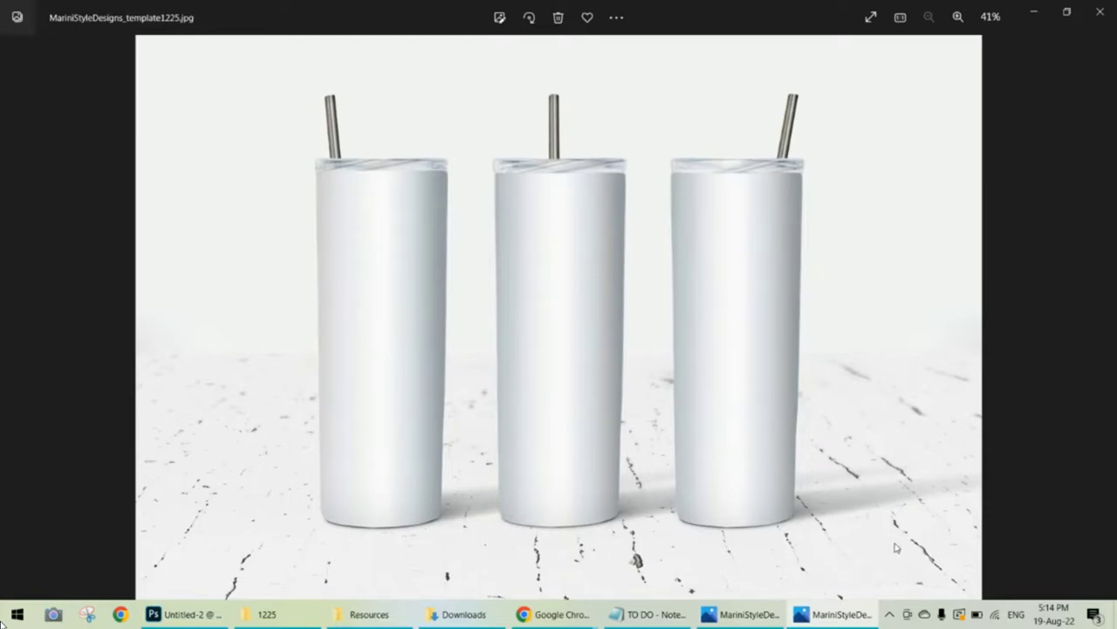
pyautogui.press('Right')
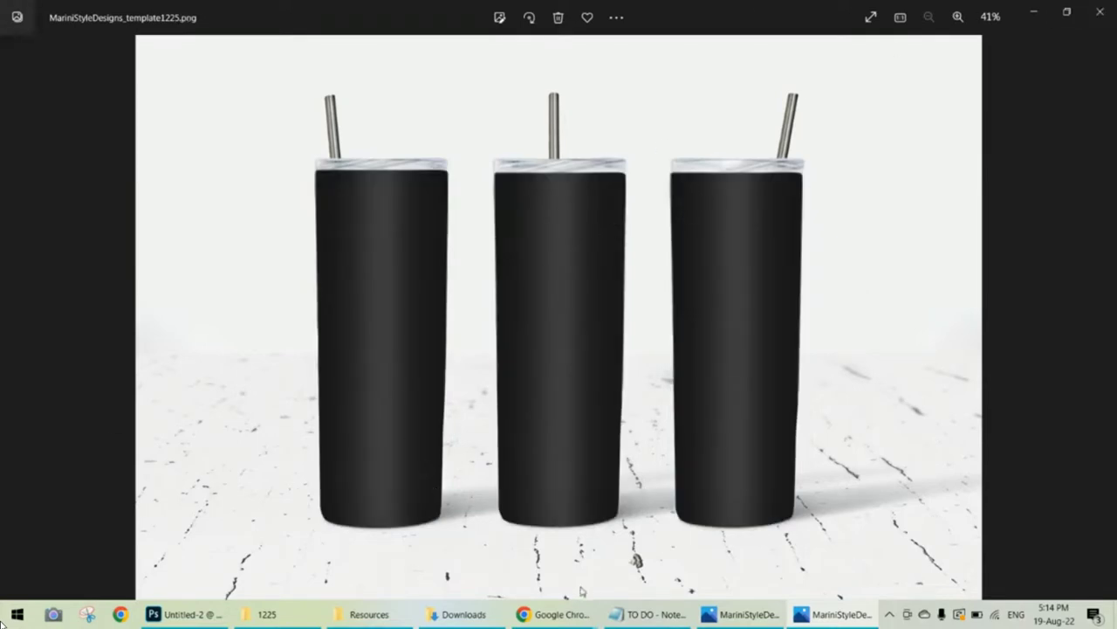
# Bring up the Canva window and confirm the custom size of 3500 × 2333 px.
pyautogui.click(581, 623)
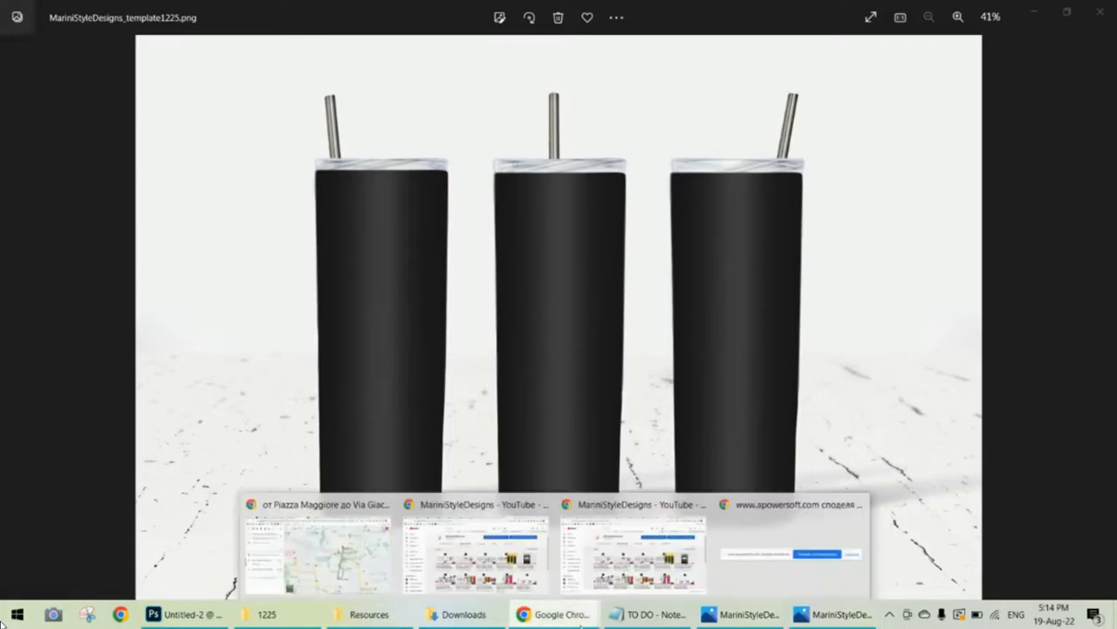
pyautogui.click(624, 537)
pyautogui.click(567, 11)
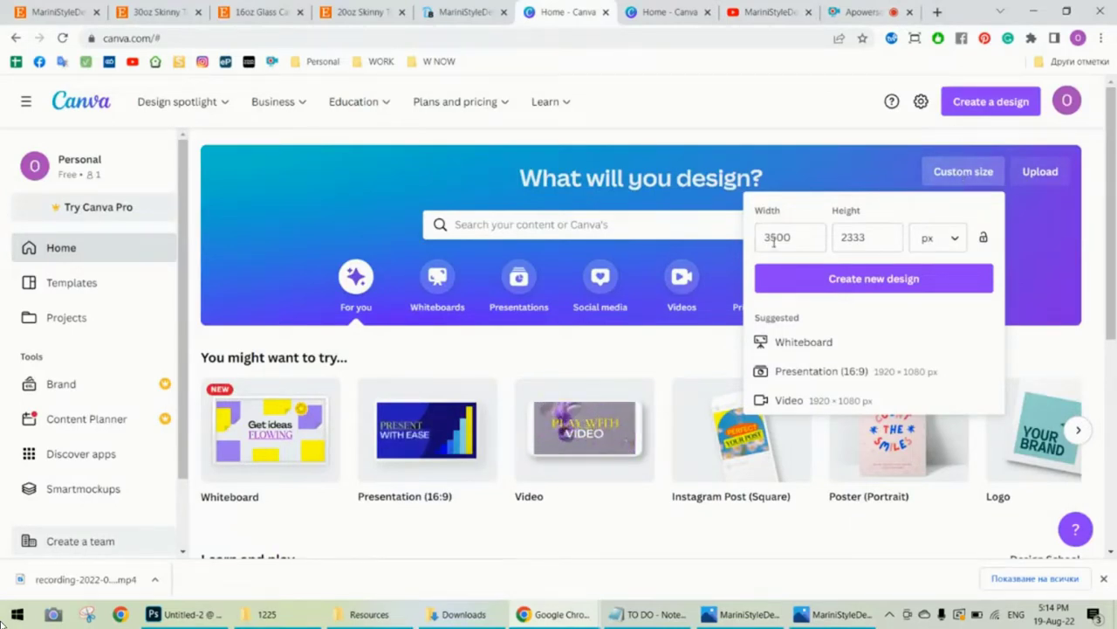
pyautogui.doubleClick(810, 237)
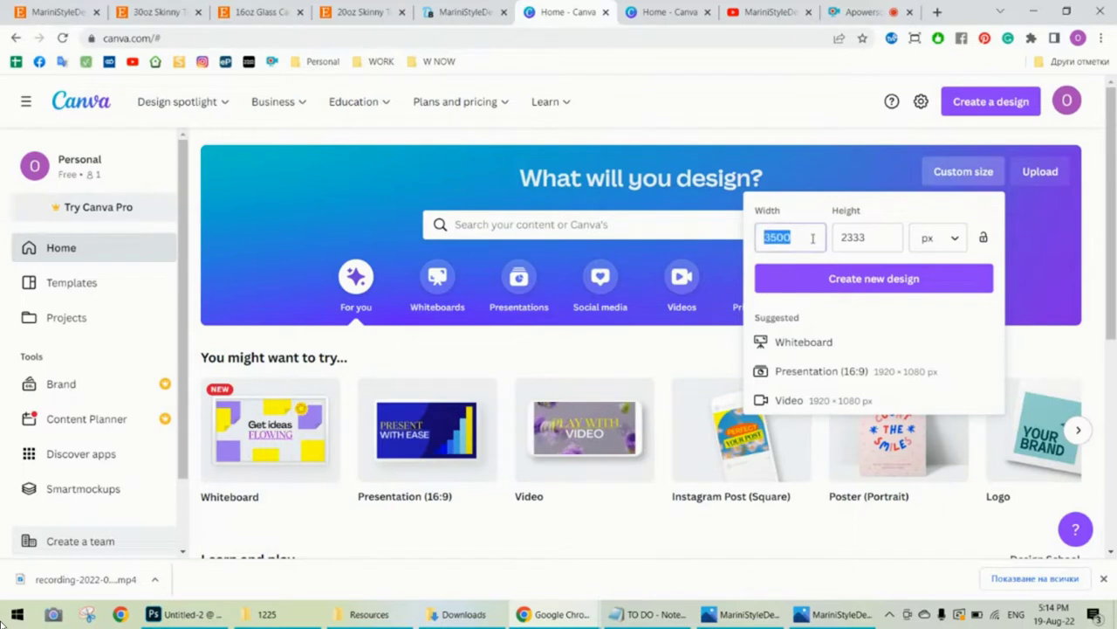
pyautogui.doubleClick(871, 238)
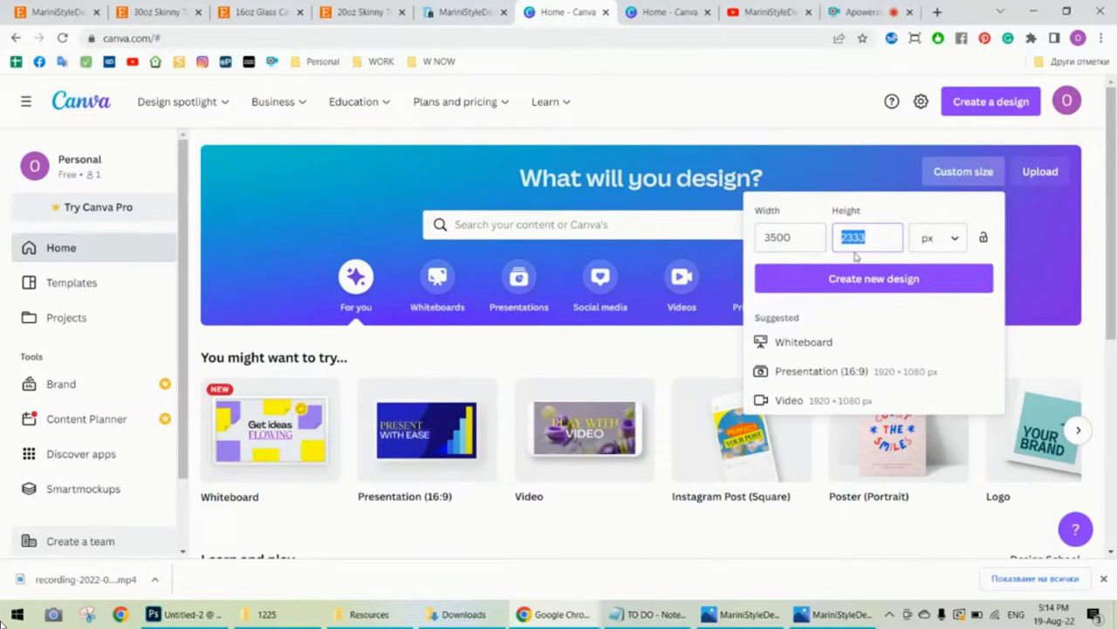
# Upload the MariniStyleDesigns_template1225 PNG by dragging it from Explorer, then use it in a new design.
pyautogui.hotkey('ctrl', 'Tab')
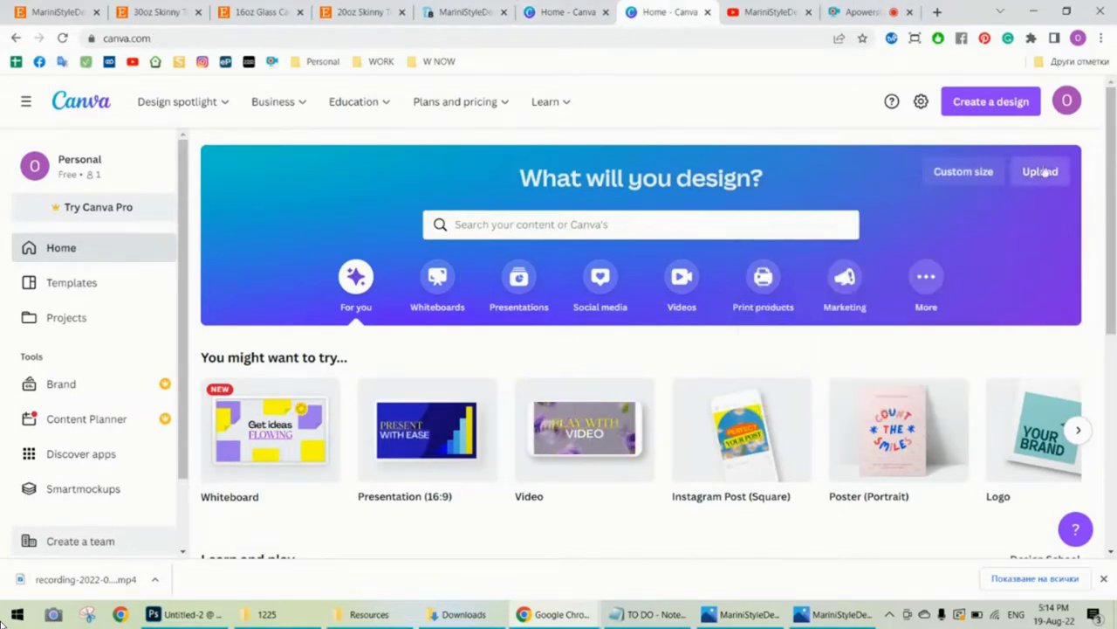
pyautogui.click(1029, 172)
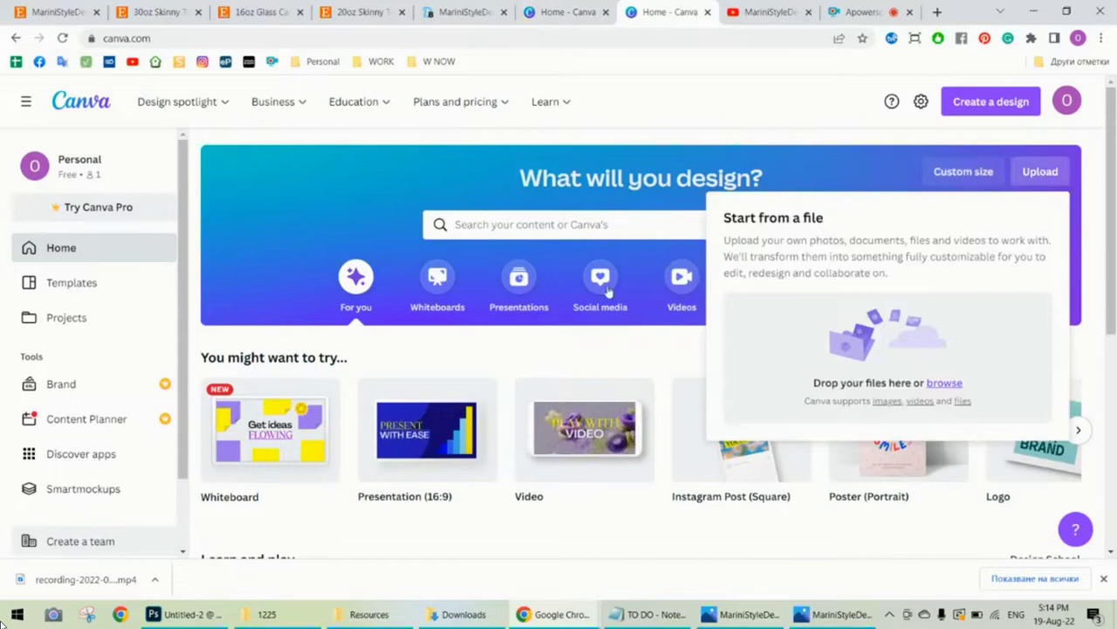
pyautogui.click(266, 614)
pyautogui.moveTo(350, 336); pyautogui.dragTo(960, 372)
pyautogui.hotkey('alt', 'Tab')
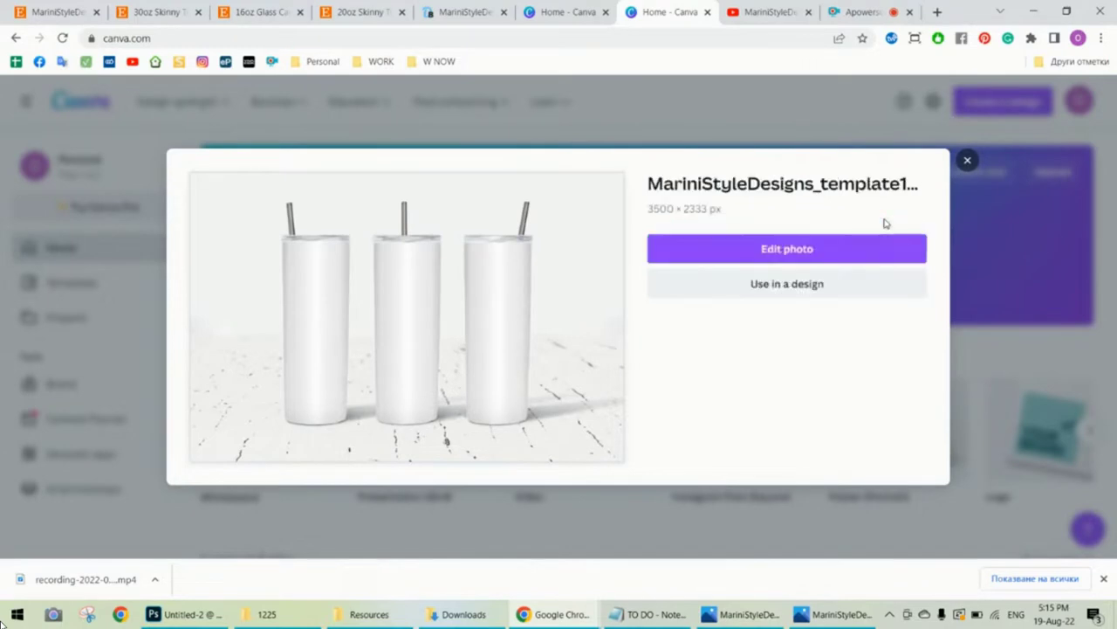
pyautogui.click(761, 250)
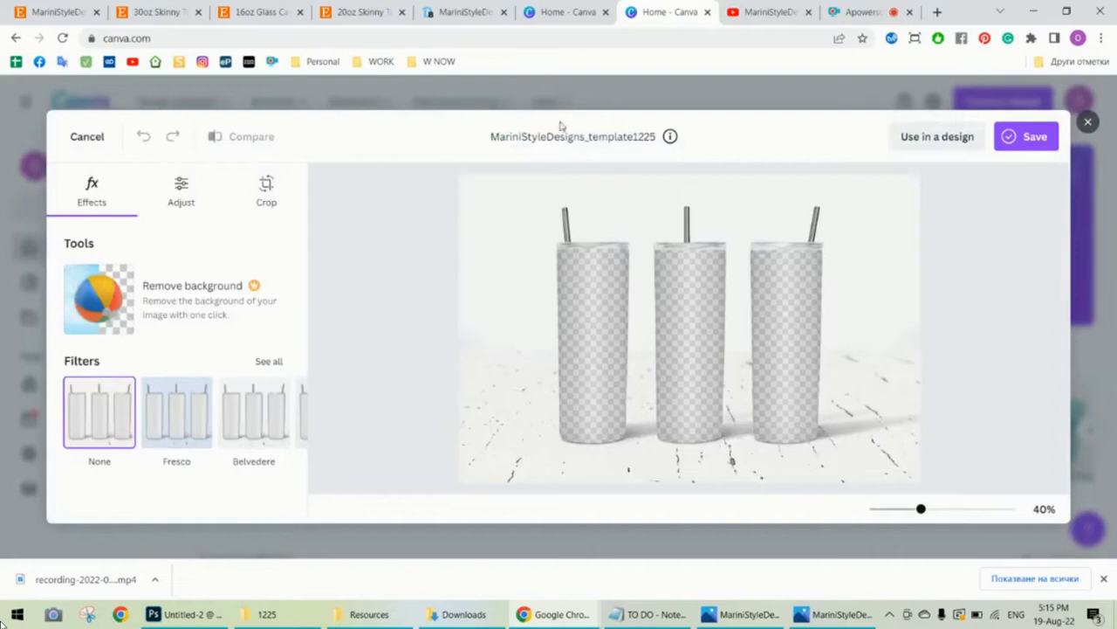
pyautogui.click(917, 143)
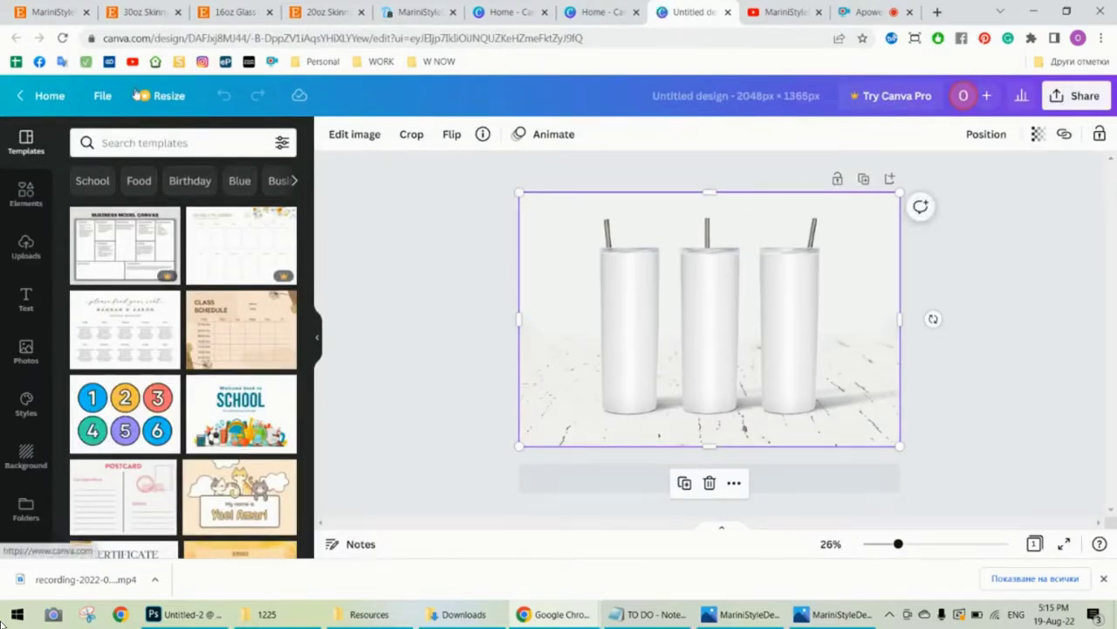
# Check the current design's 2048 × 1365 size, then return to the home page's 3500 × 2333 custom size.
pyautogui.click(100, 96)
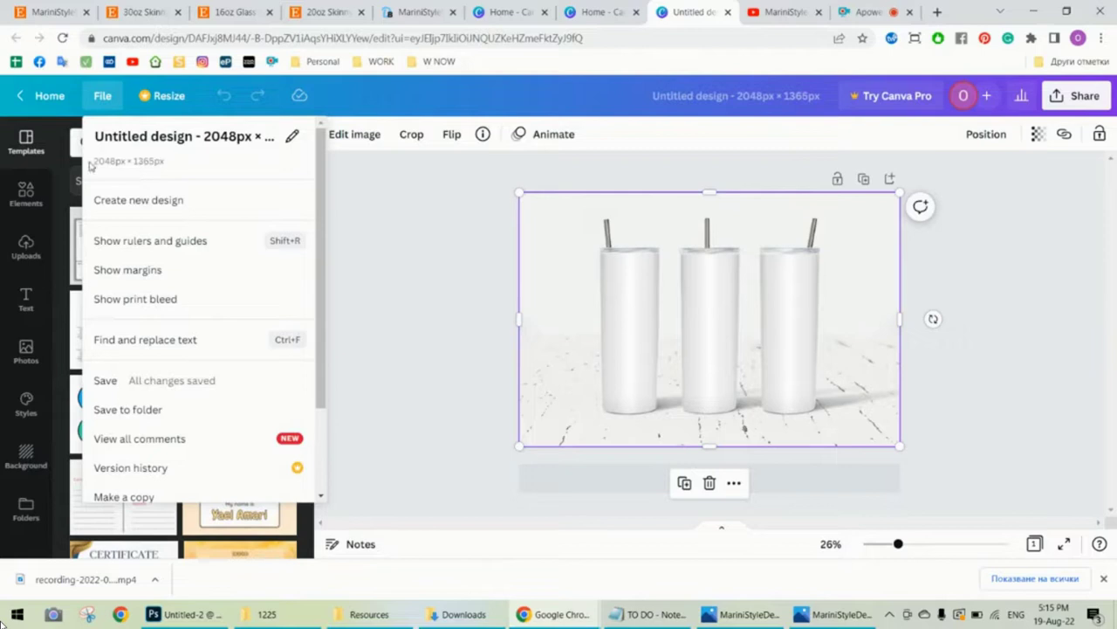
pyautogui.scroll(-2, 174, 201)
pyautogui.scroll(2, 175, 200)
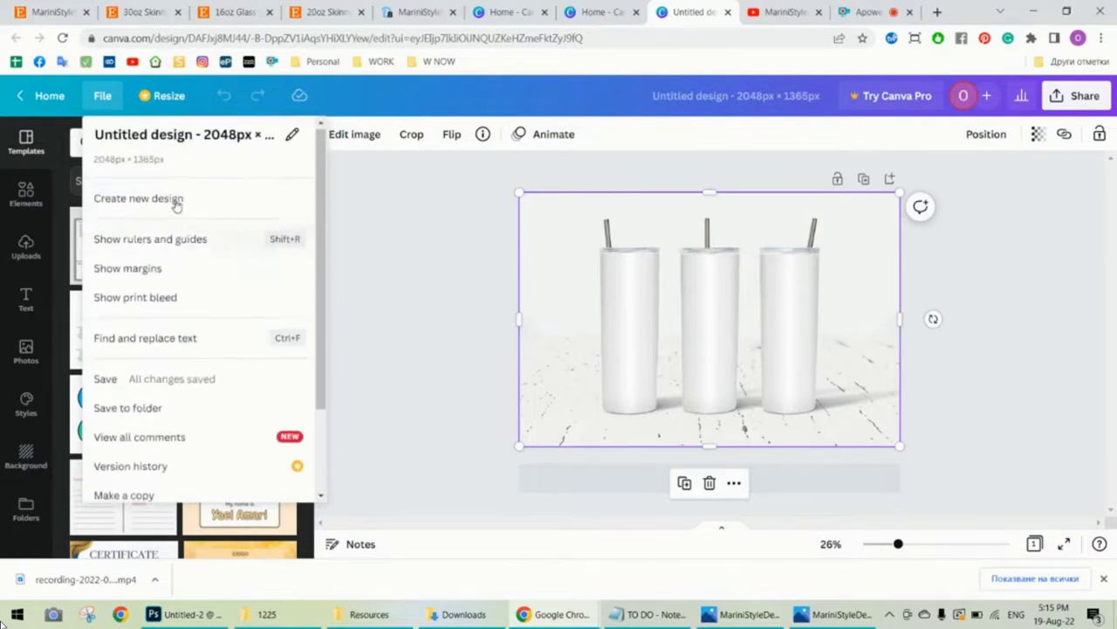
pyautogui.click(594, 10)
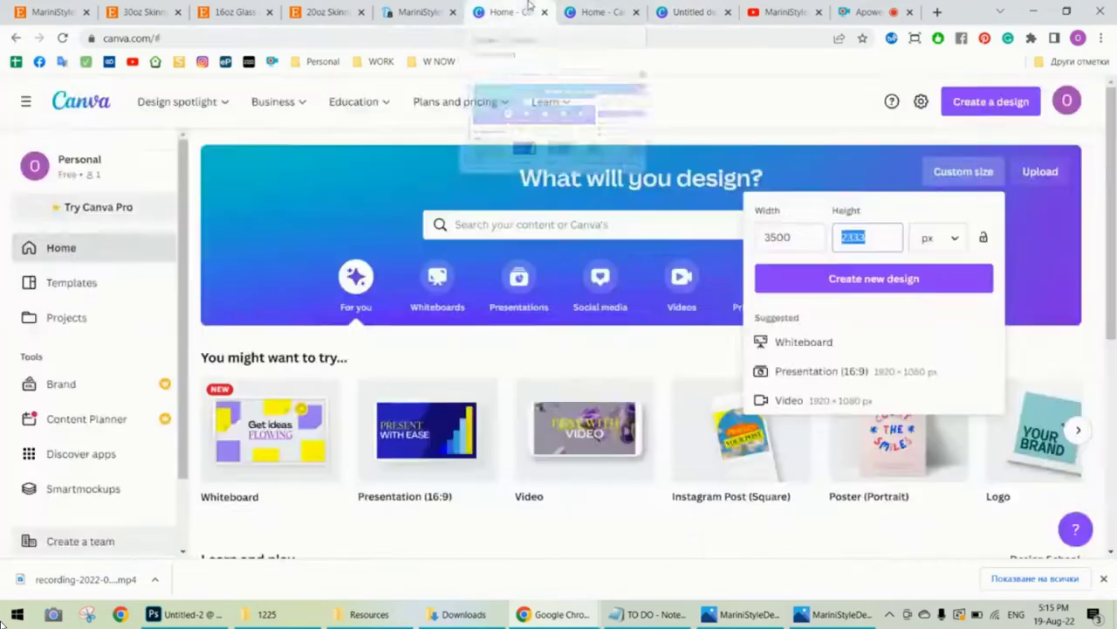
# Create the 3500 × 2333 px design and upload MariniStyleDesigns_template1225 from the computer.
pyautogui.click(874, 289)
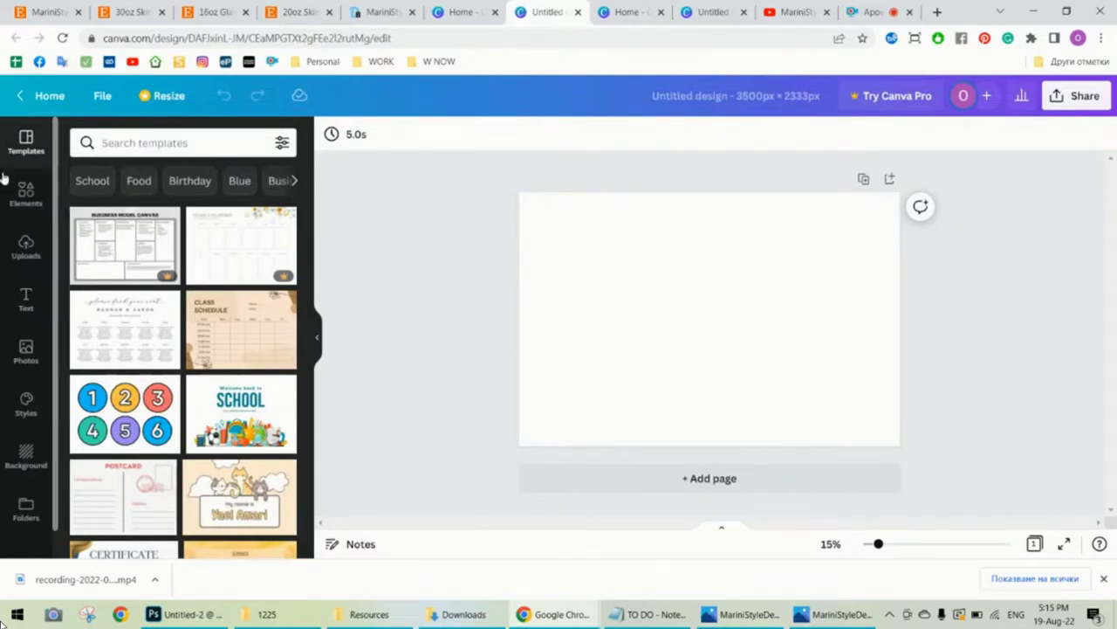
pyautogui.click(26, 248)
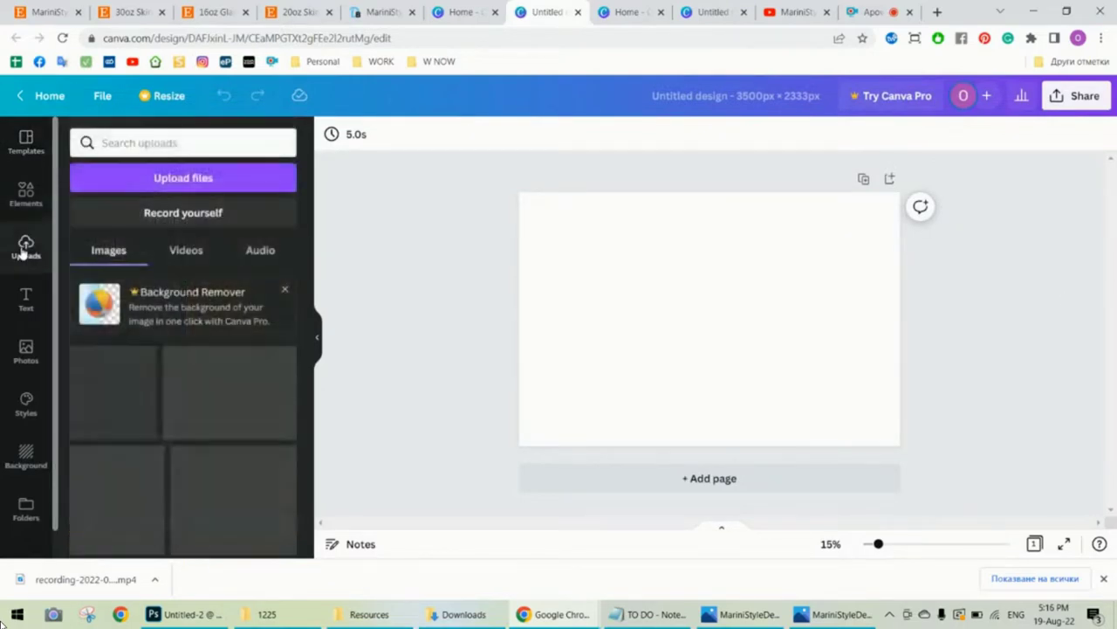
pyautogui.click(141, 179)
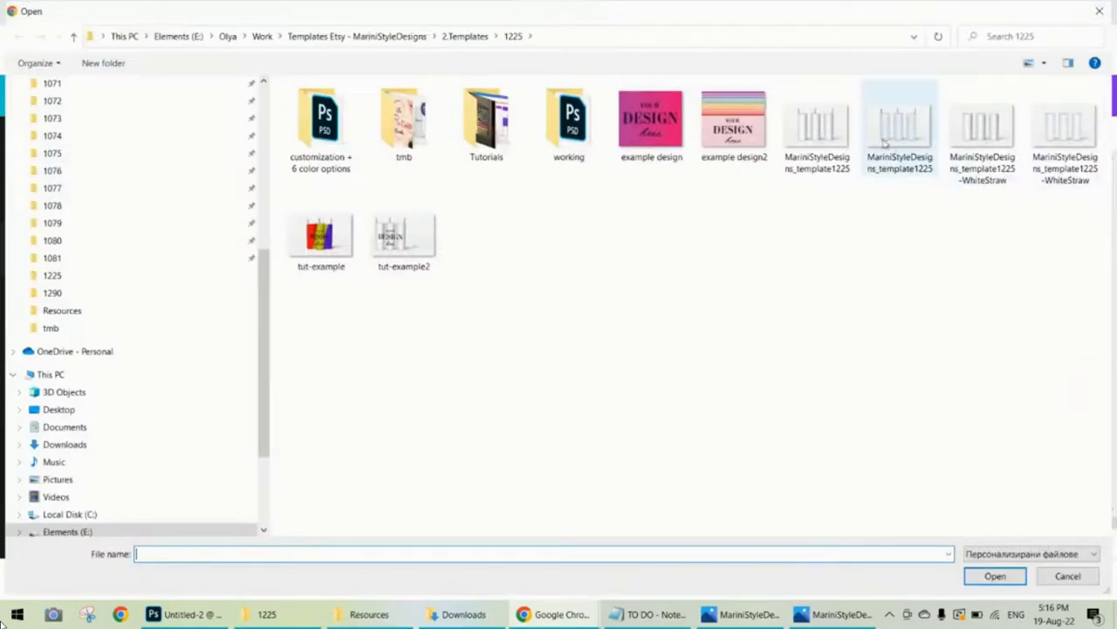
pyautogui.doubleClick(895, 138)
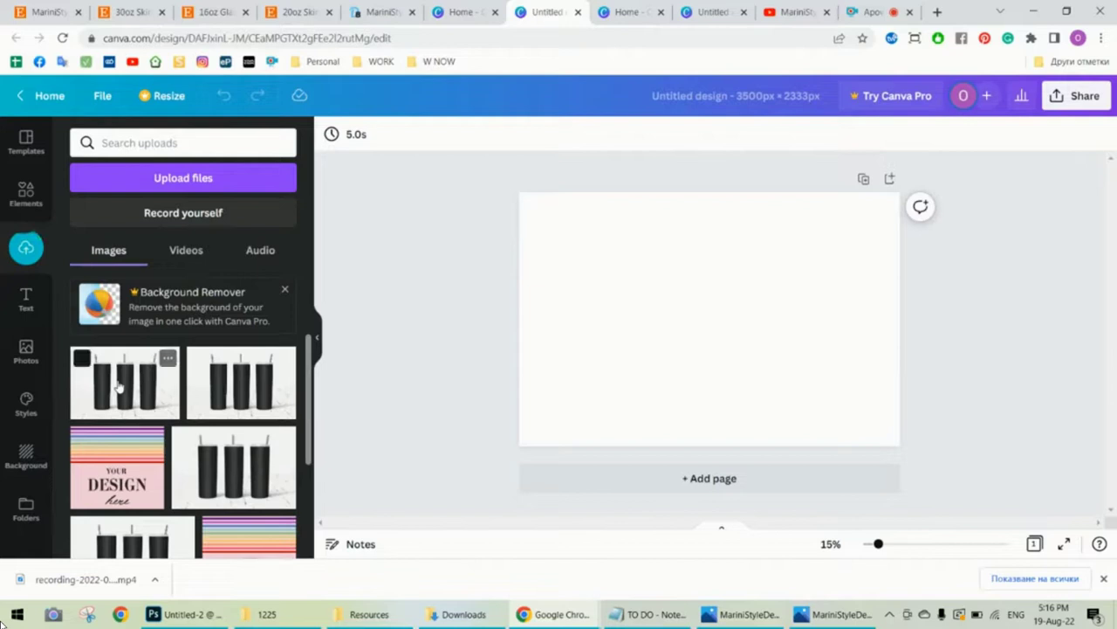
# Add the uploaded tumbler image and stretch it to cover the whole 3500 × 2333 page.
pyautogui.click(124, 389)
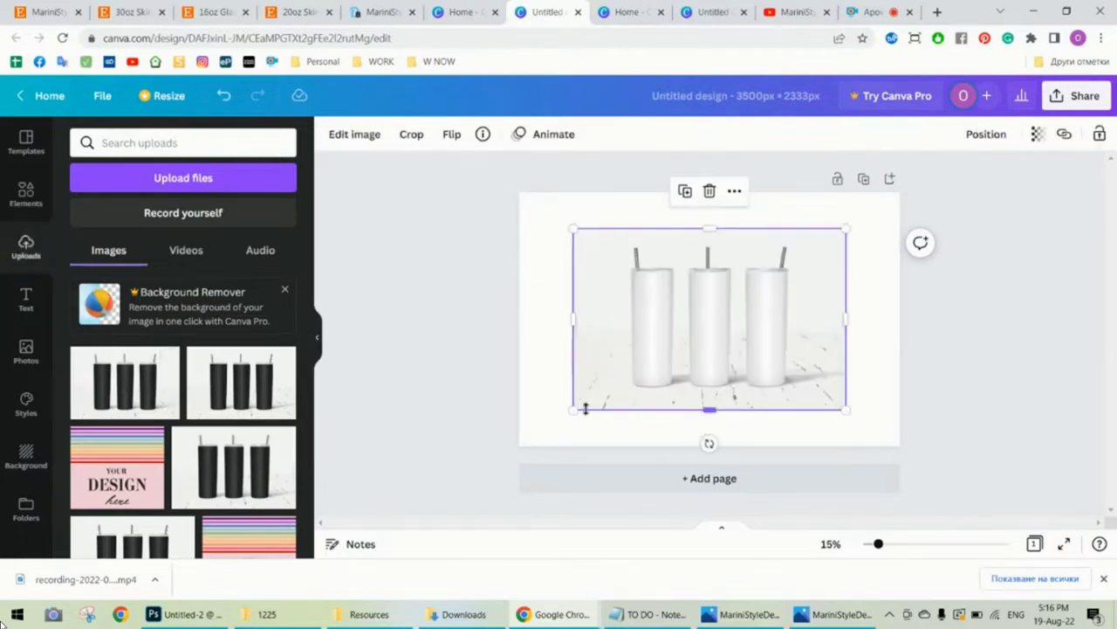
pyautogui.moveTo(573, 408); pyautogui.dragTo(519, 444)
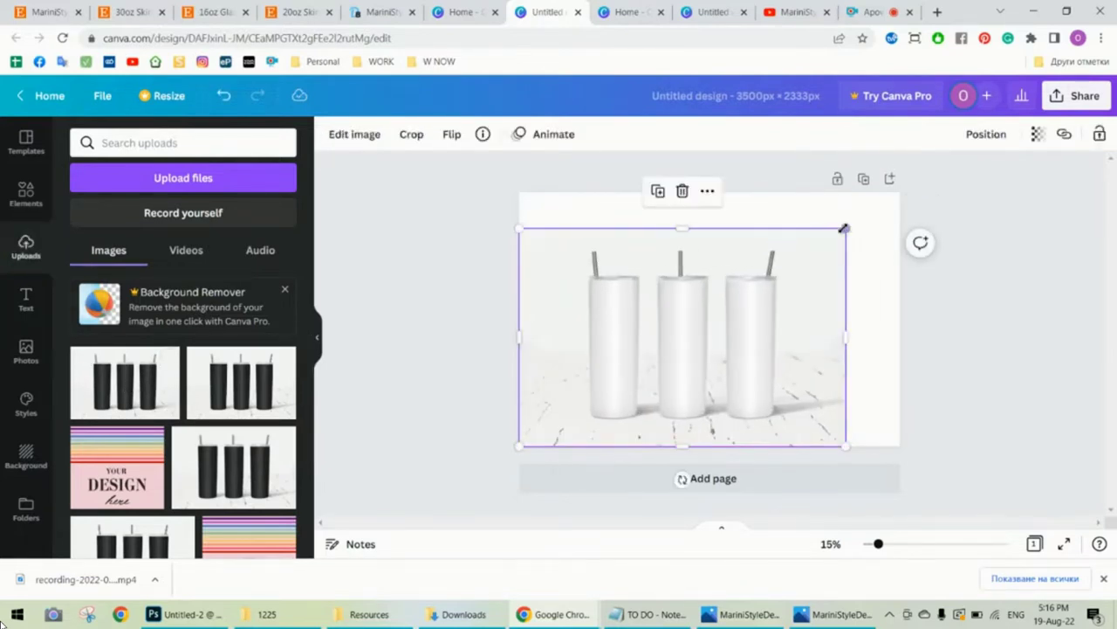
pyautogui.moveTo(845, 229); pyautogui.dragTo(903, 199)
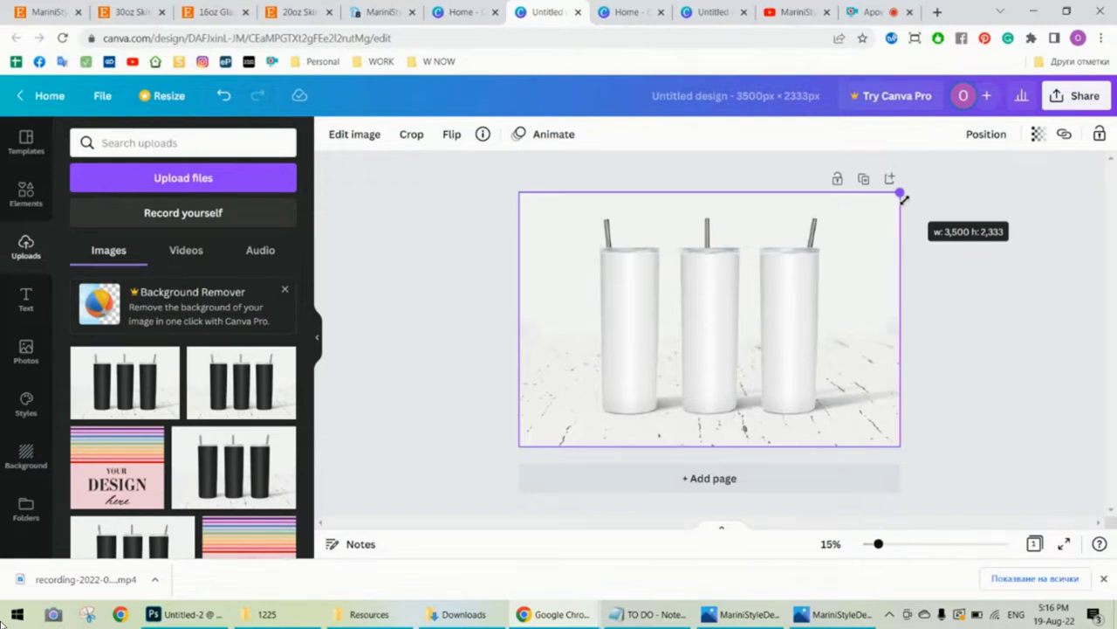
pyautogui.moveTo(903, 199); pyautogui.dragTo(905, 201)
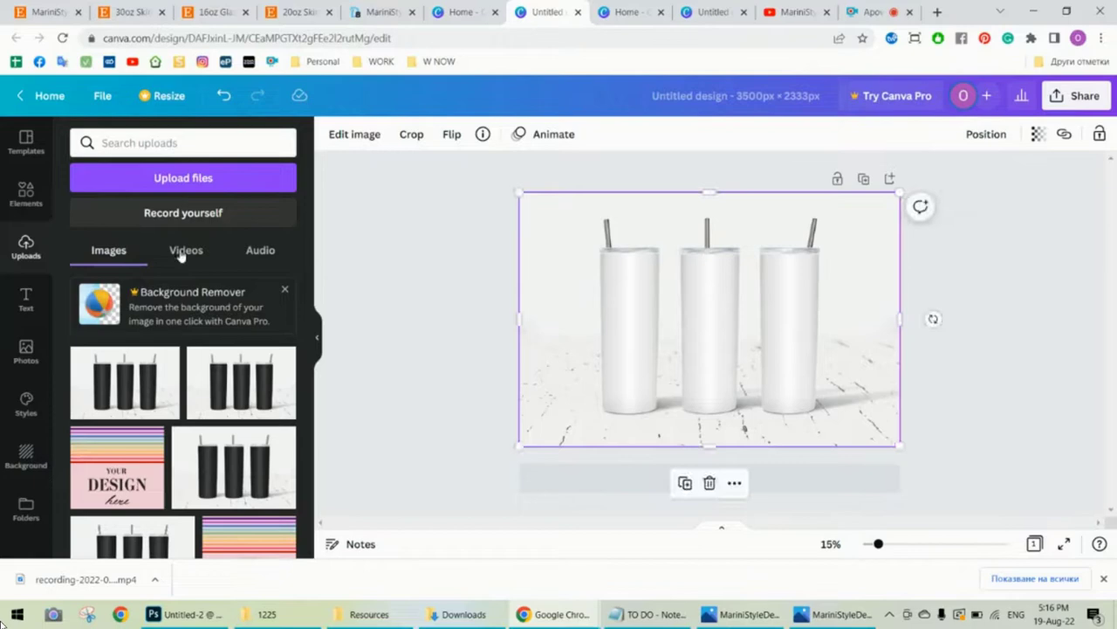
# Upload the striped pink 'YOUR DESIGN here' image and add it over the tumbler photo.
pyautogui.click(157, 179)
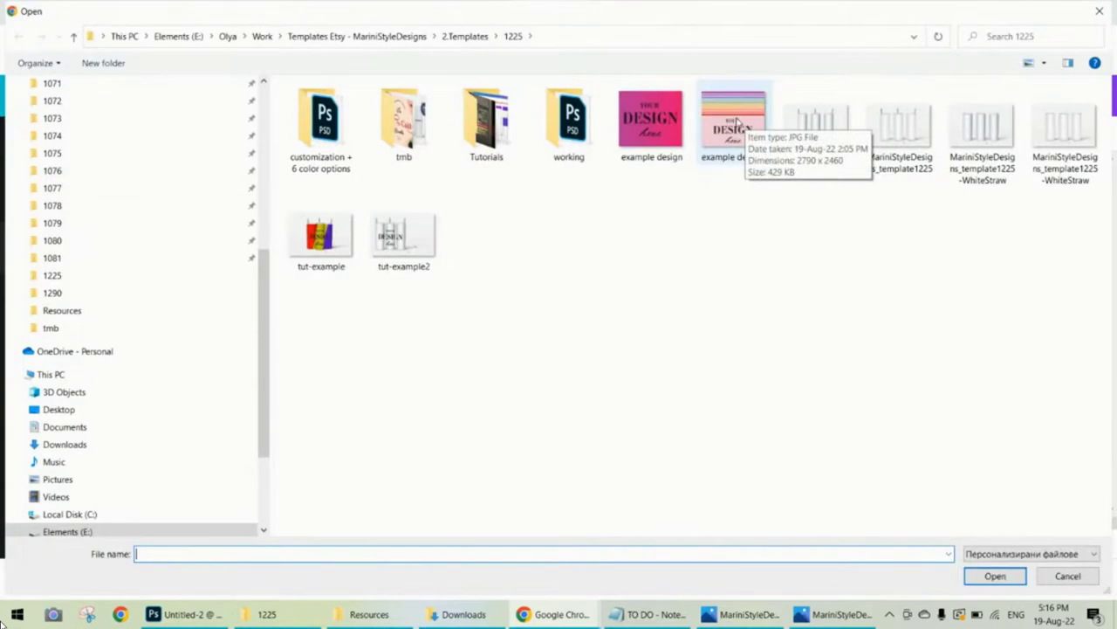
pyautogui.doubleClick(736, 122)
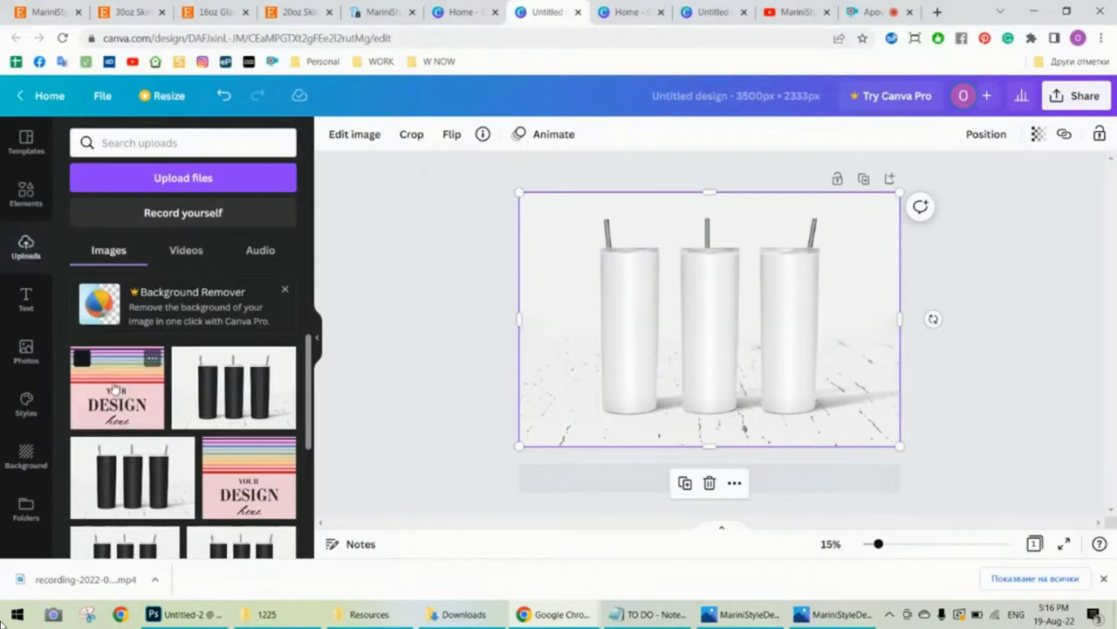
pyautogui.click(116, 388)
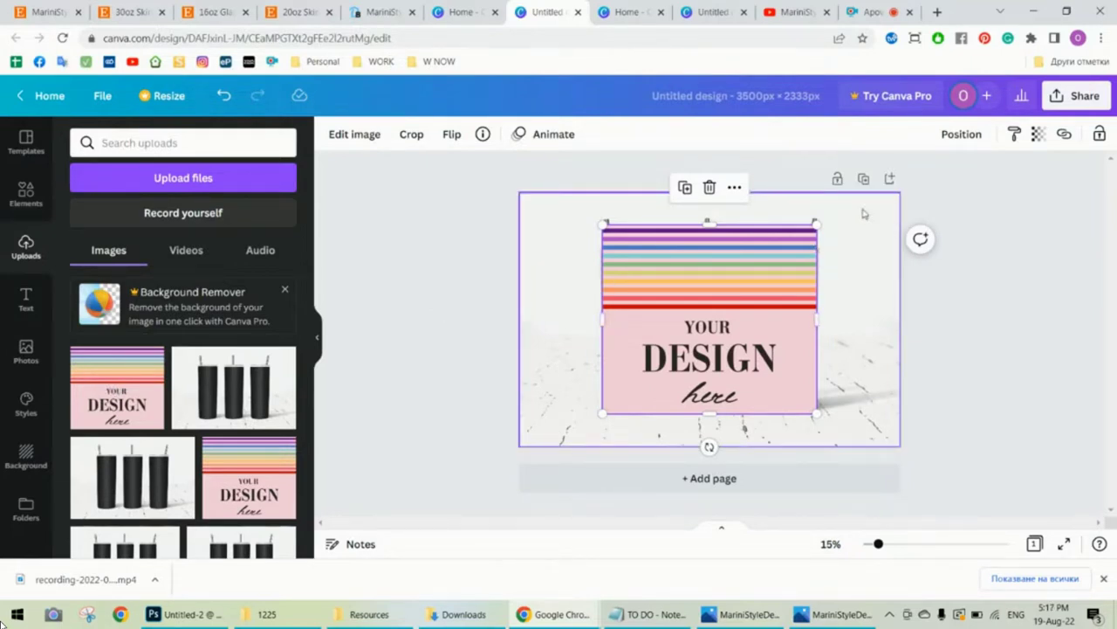
# Enlarge the striped design slightly, send it backward behind the tumblers, and deselect to preview.
pyautogui.moveTo(812, 225); pyautogui.dragTo(819, 223)
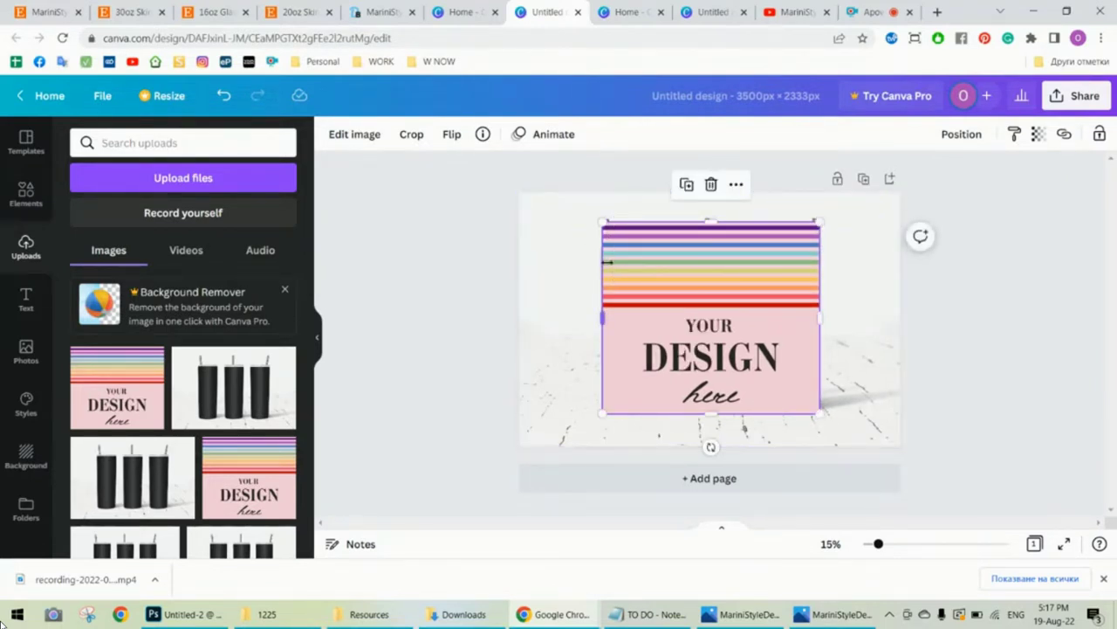
pyautogui.moveTo(602, 222); pyautogui.dragTo(598, 219)
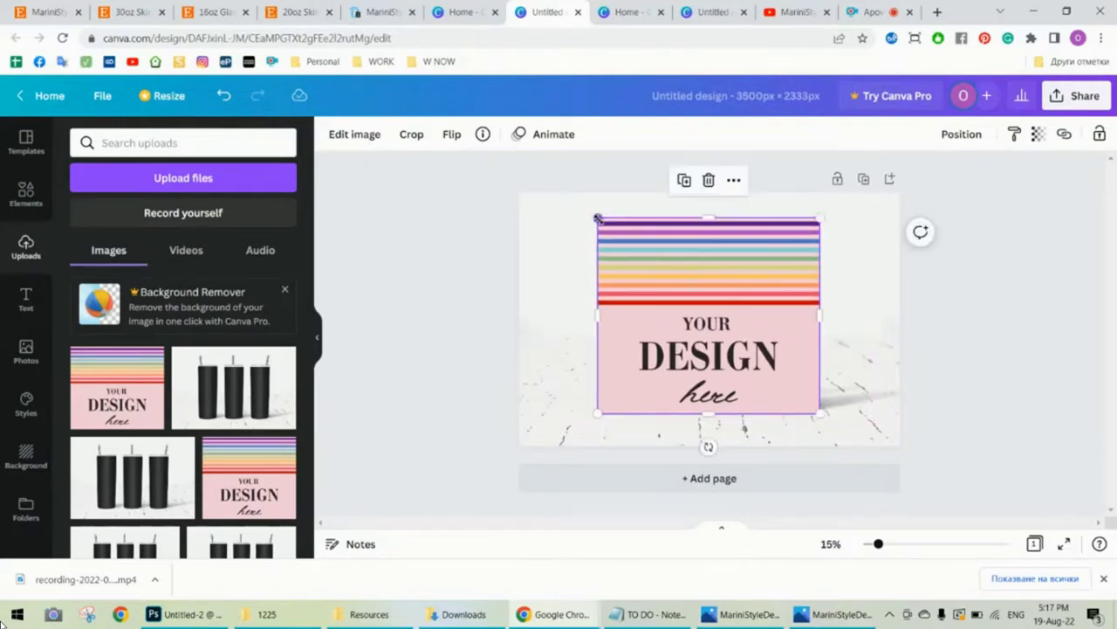
pyautogui.rightClick(725, 279)
pyautogui.click(805, 287)
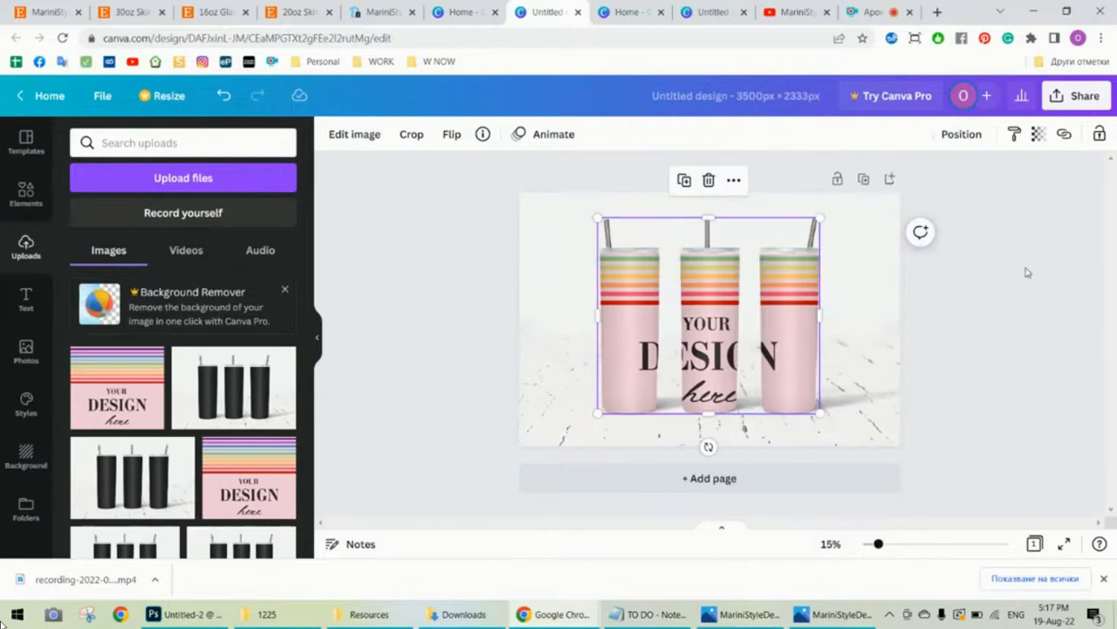
pyautogui.click(1026, 273)
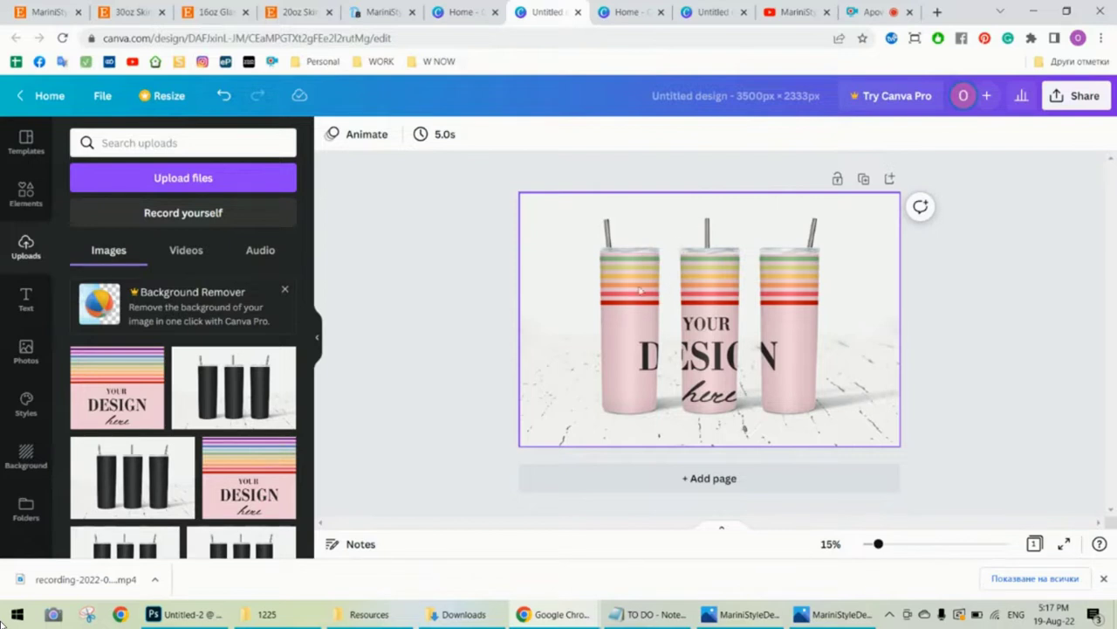
# Undo, delete and re-add the striped design on top of the tumblers, enlarging it slightly.
pyautogui.click(225, 95)
pyautogui.click(709, 316)
pyautogui.press('Delete')
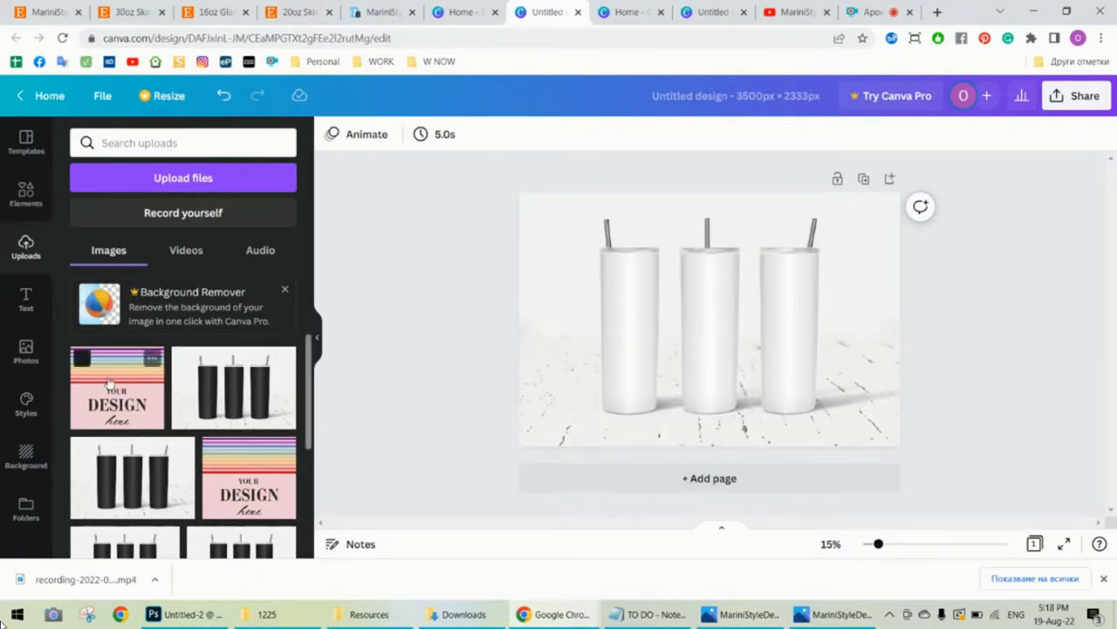
pyautogui.click(109, 382)
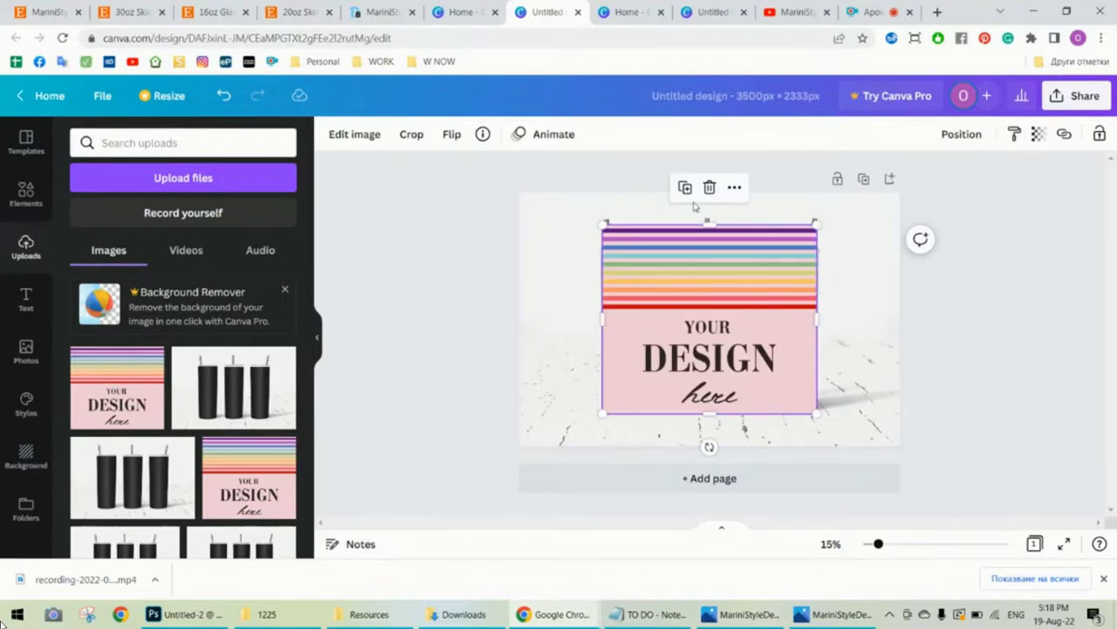
pyautogui.moveTo(601, 222); pyautogui.dragTo(600, 220)
pyautogui.moveTo(817, 221); pyautogui.dragTo(822, 217)
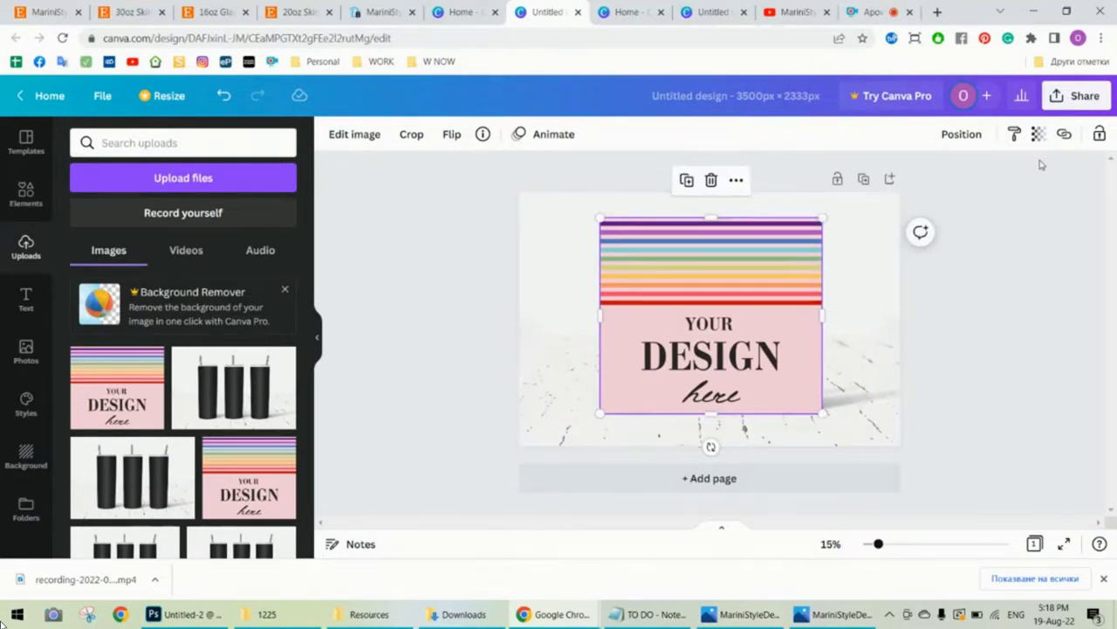
# Set the striped design's transparency to 40.
pyautogui.click(1038, 133)
pyautogui.click(946, 193)
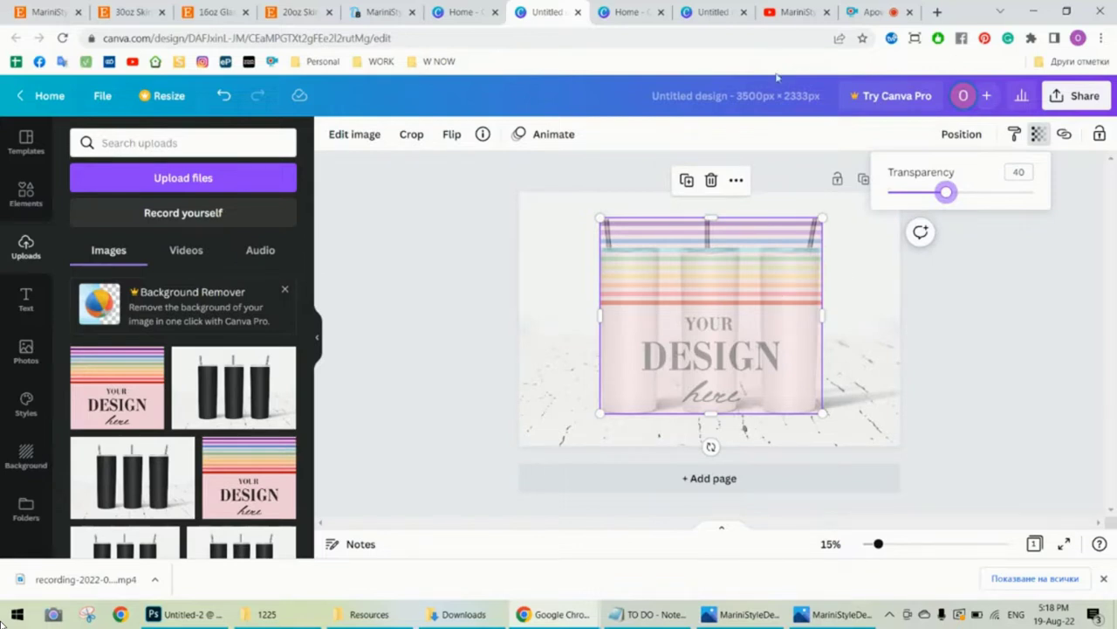
pyautogui.click(805, 139)
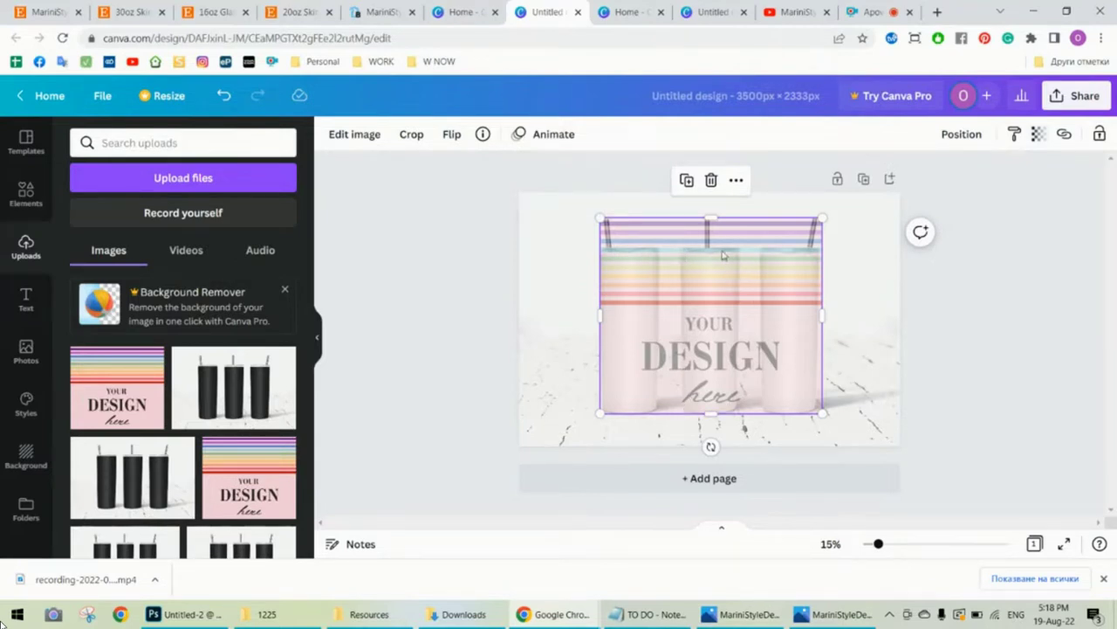
# Shrink the faded design to the tumblers' height and nudge it left to centre across all three.
pyautogui.moveTo(599, 217); pyautogui.dragTo(642, 252)
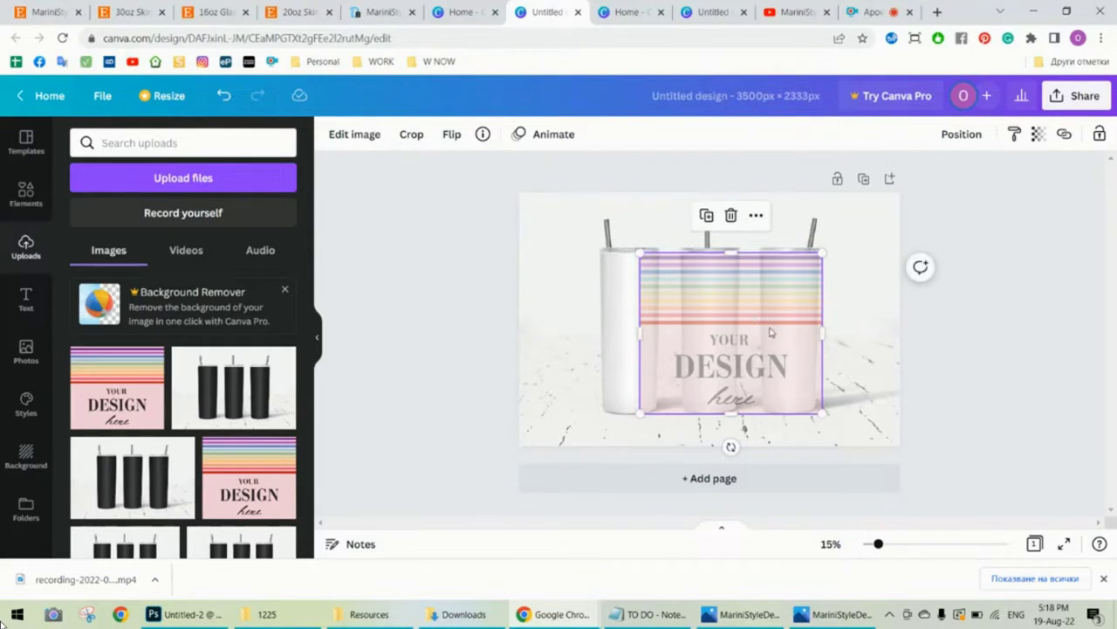
pyautogui.moveTo(821, 253); pyautogui.dragTo(820, 254)
pyautogui.moveTo(784, 349); pyautogui.dragTo(765, 346)
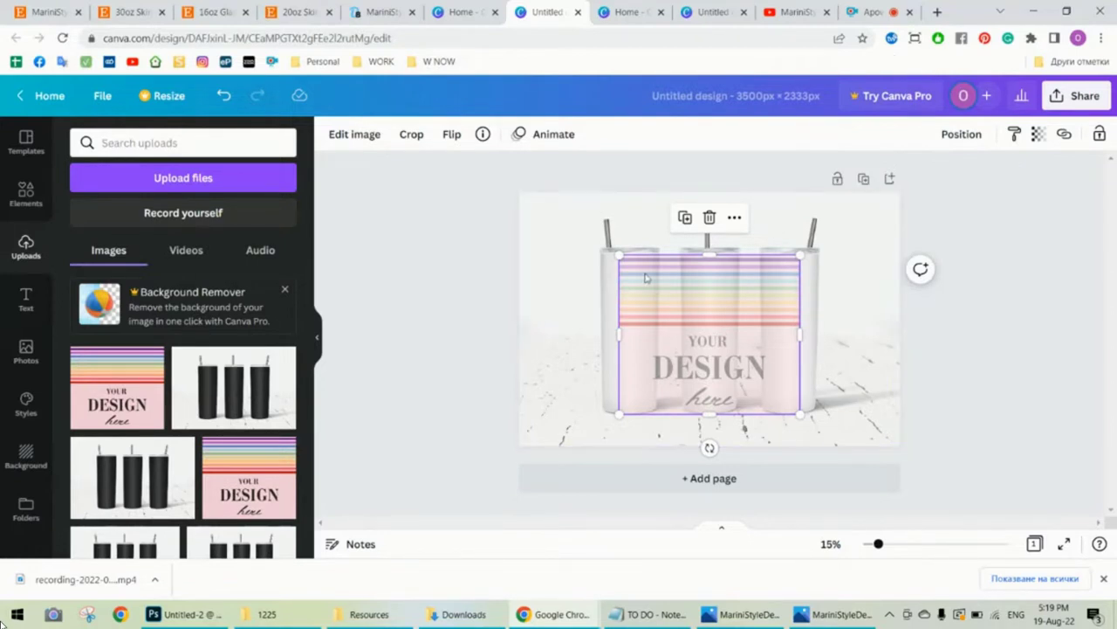
# Duplicate the faded striped design and line the copy up exactly over the original.
pyautogui.click(685, 219)
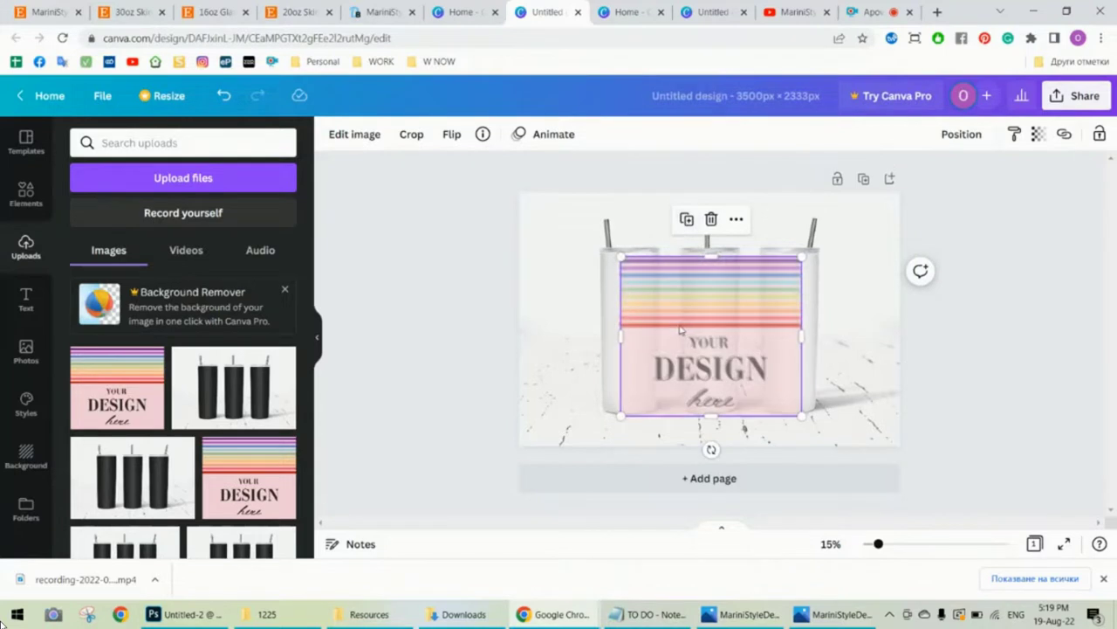
pyautogui.moveTo(681, 329); pyautogui.dragTo(679, 329)
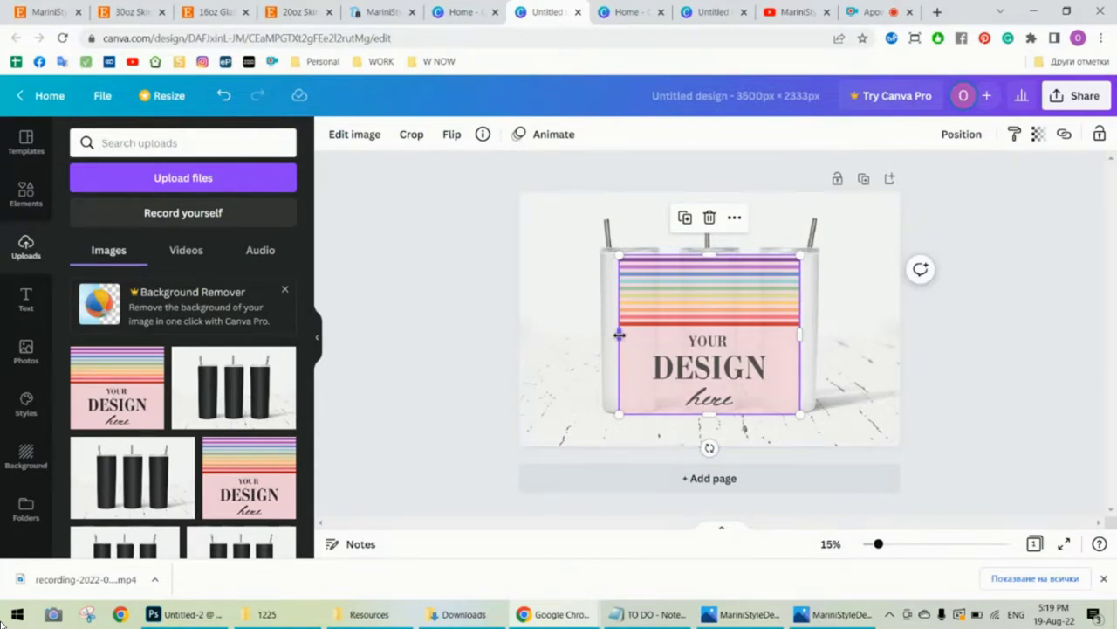
# Crop one design copy's left and right edges down to the middle tumbler's width.
pyautogui.moveTo(620, 334); pyautogui.dragTo(678, 336)
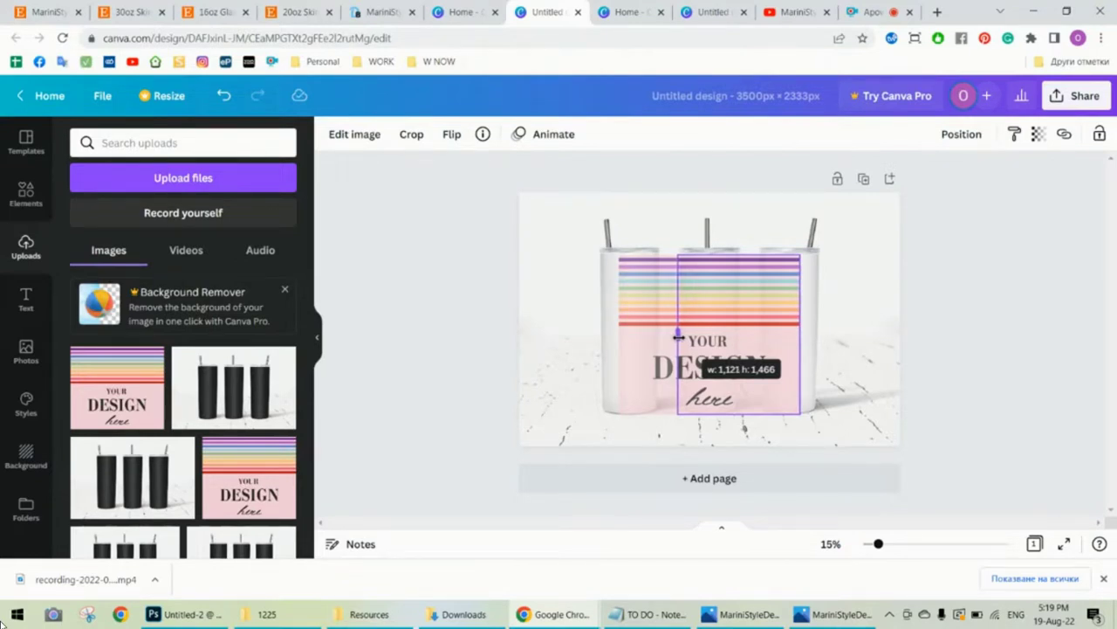
pyautogui.moveTo(678, 336); pyautogui.dragTo(679, 336)
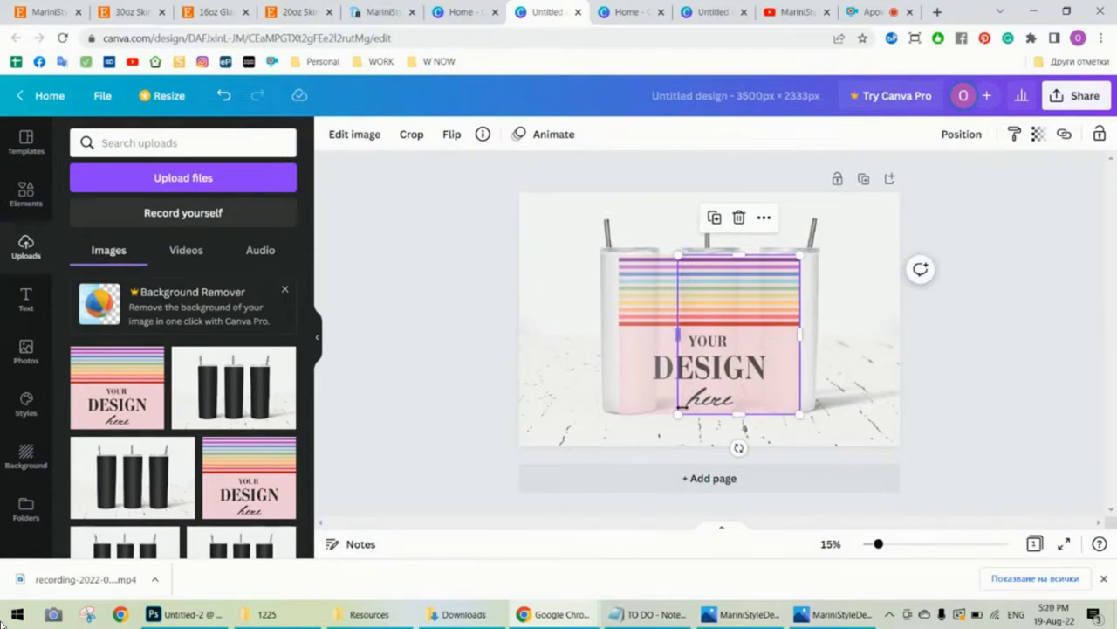
pyautogui.moveTo(800, 336); pyautogui.dragTo(742, 339)
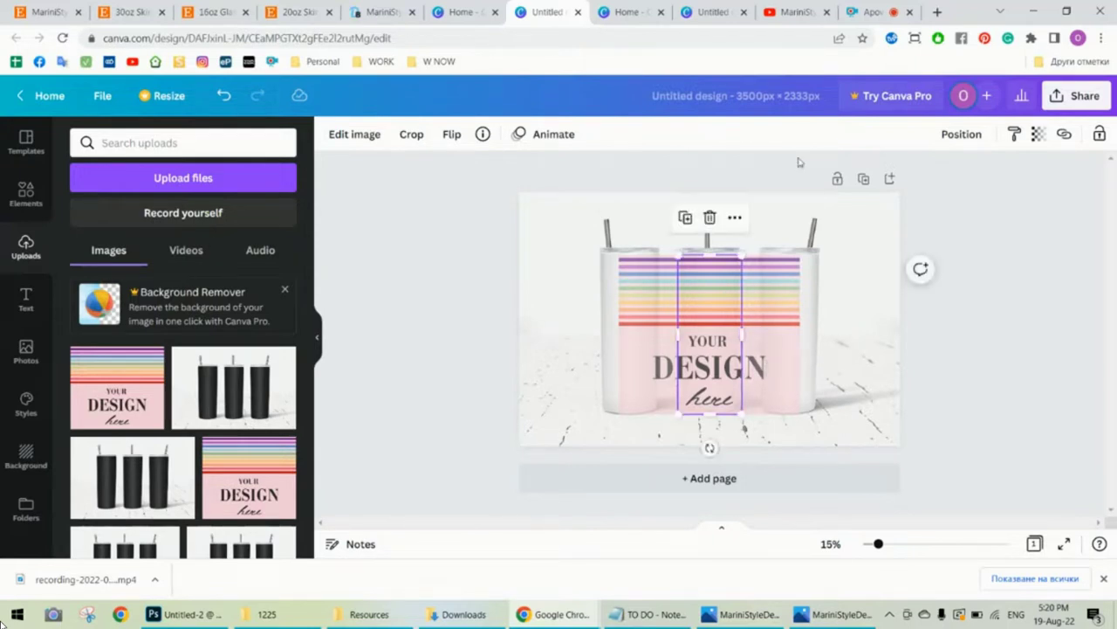
# Crop the full-width design layer down to a strip over the right tumbler.
pyautogui.click(654, 325)
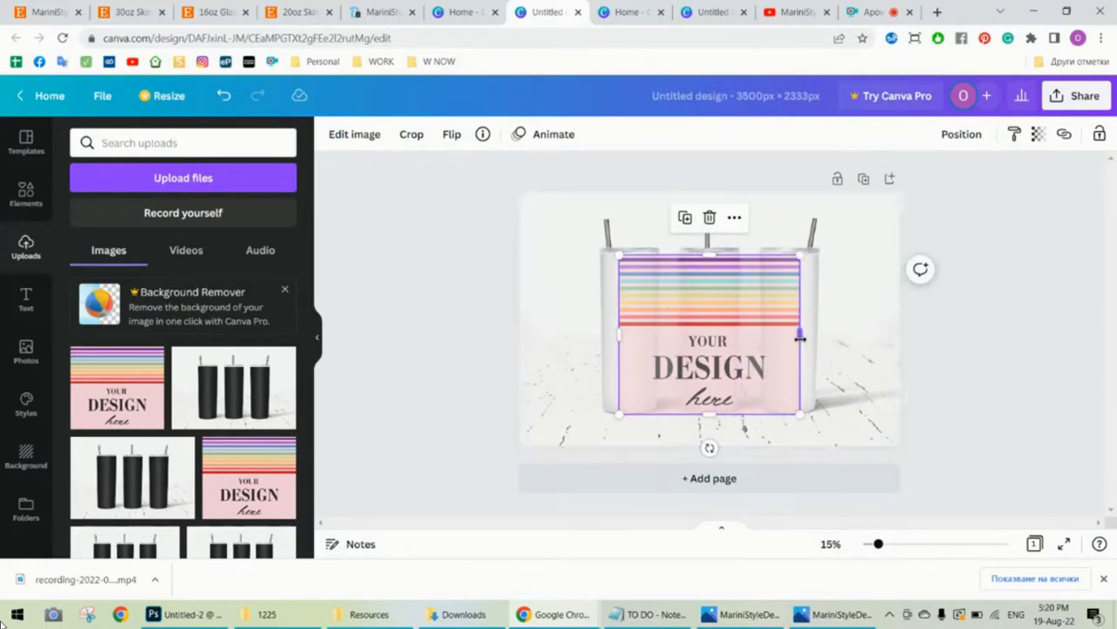
pyautogui.moveTo(799, 337)
pyautogui.mouseDown()
pyautogui.moveTo(679, 342)
pyautogui.moveTo(800, 339)
pyautogui.mouseUp()
pyautogui.click(598, 343)
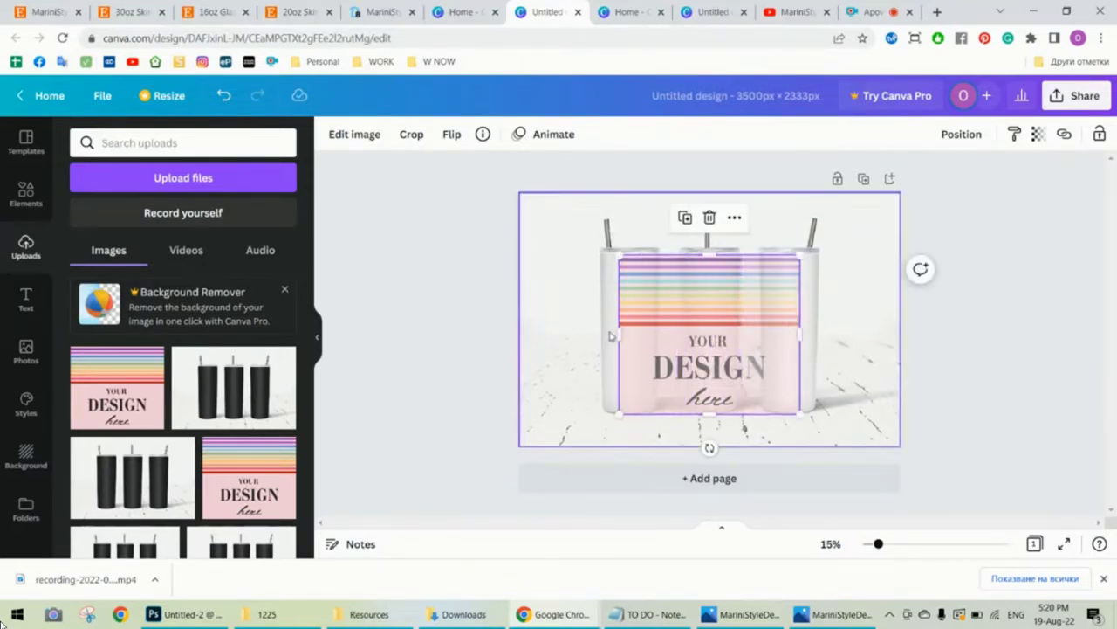
pyautogui.moveTo(616, 336); pyautogui.dragTo(742, 343)
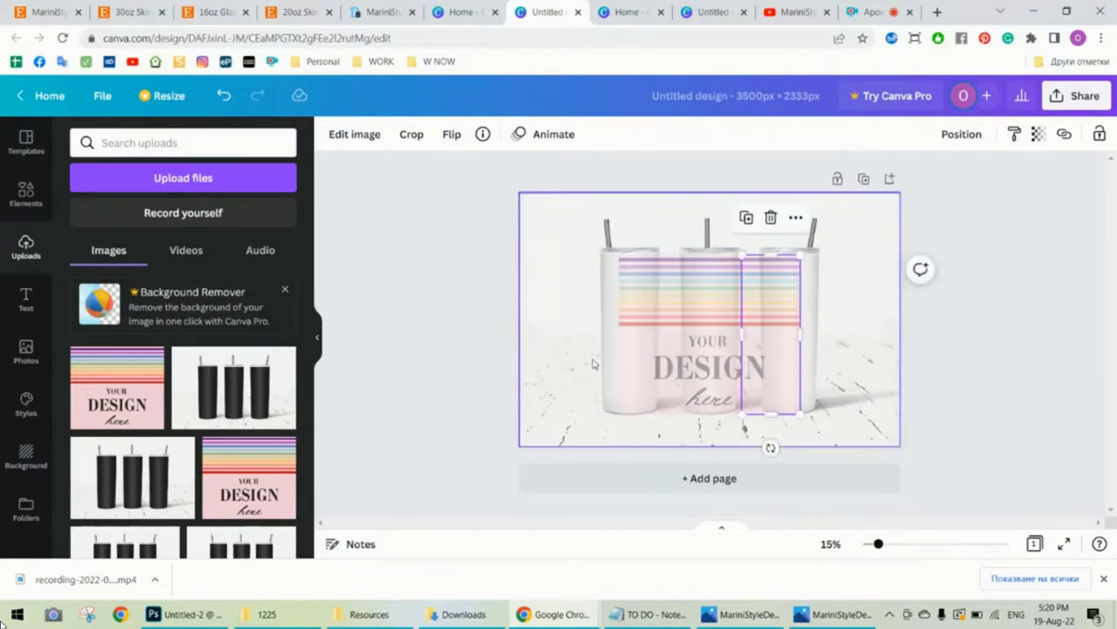
# Shift the left strip onto the left tumbler and nudge the right strip onto the right tumbler.
pyautogui.click(646, 329)
pyautogui.click(706, 342)
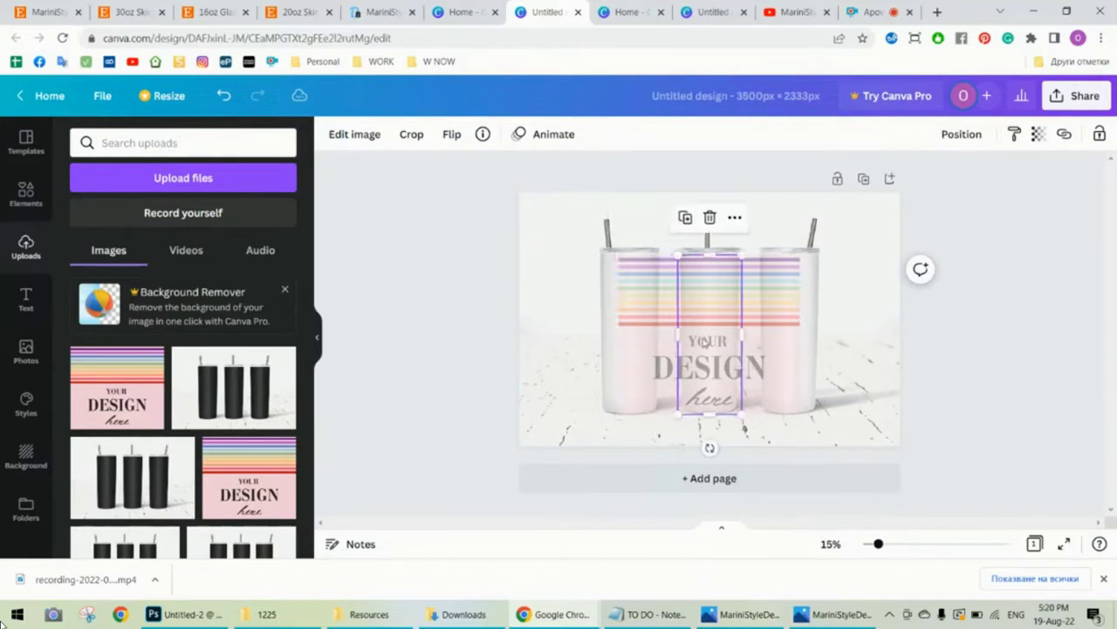
pyautogui.click(758, 349)
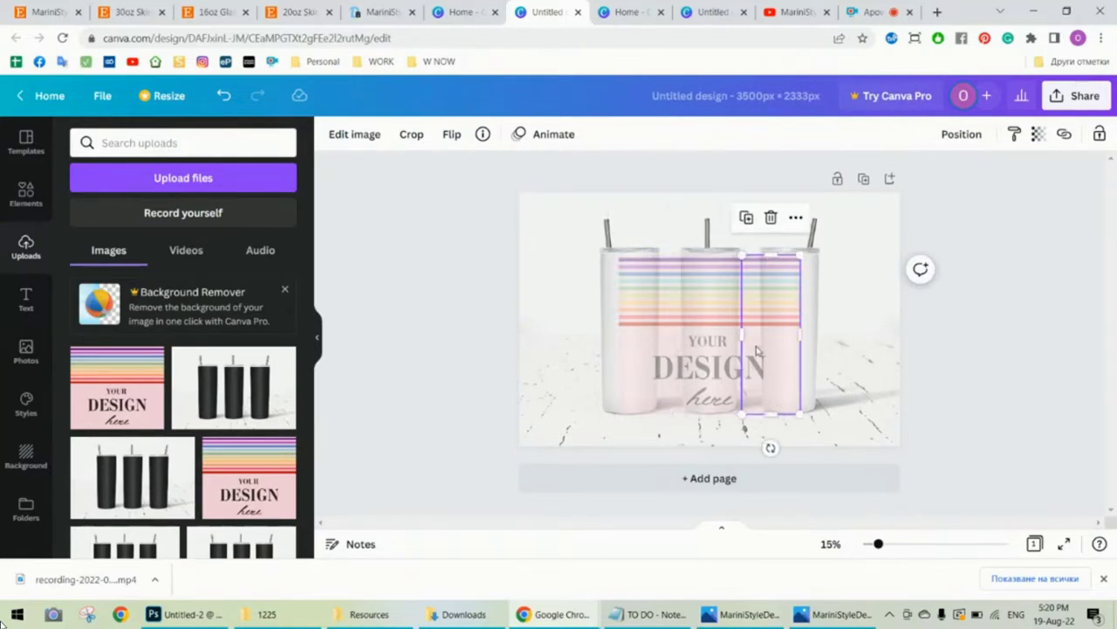
pyautogui.click(657, 347)
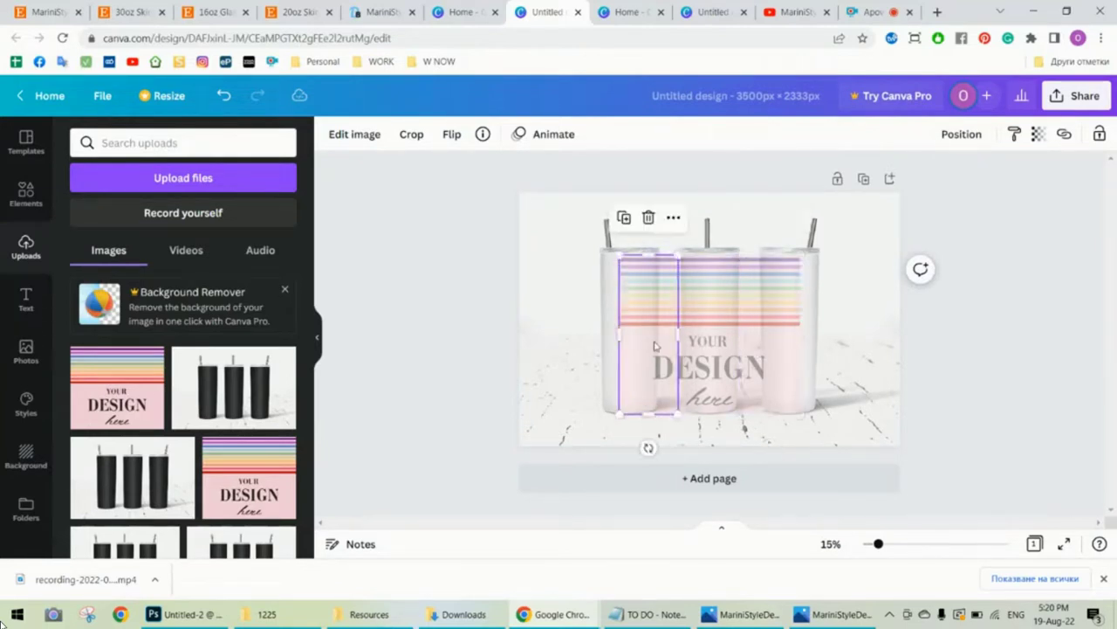
pyautogui.click(689, 377)
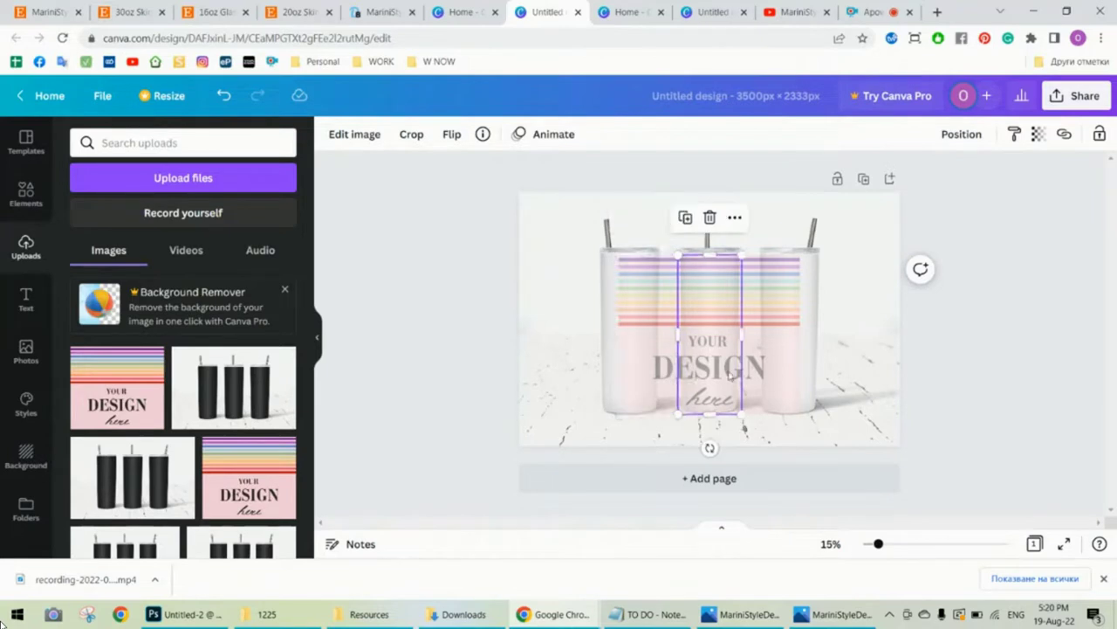
pyautogui.click(762, 375)
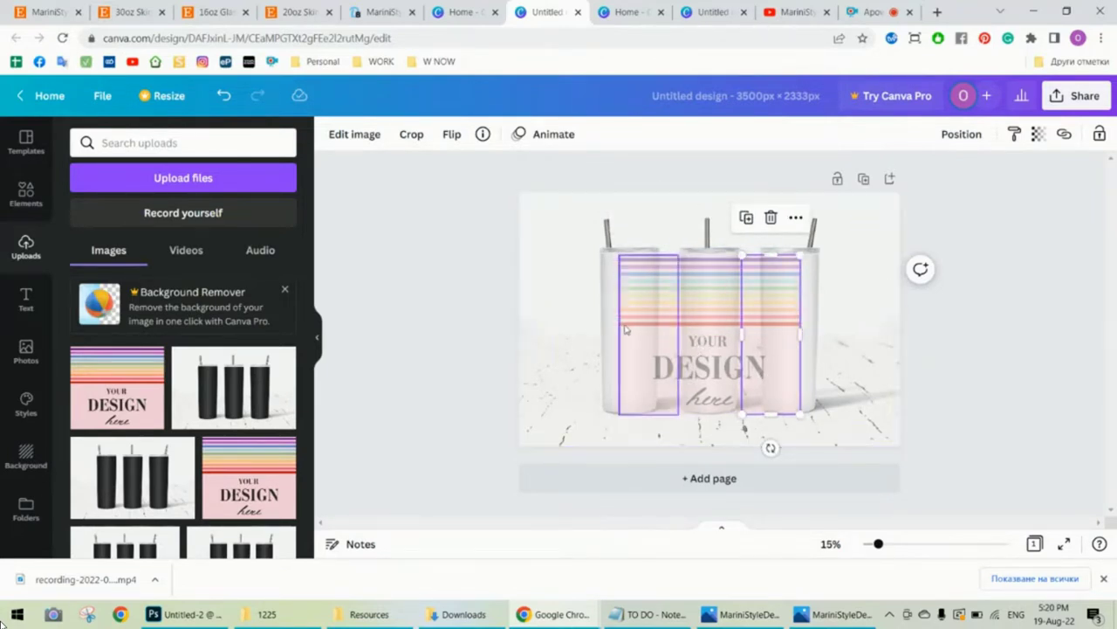
pyautogui.moveTo(655, 329); pyautogui.dragTo(635, 318)
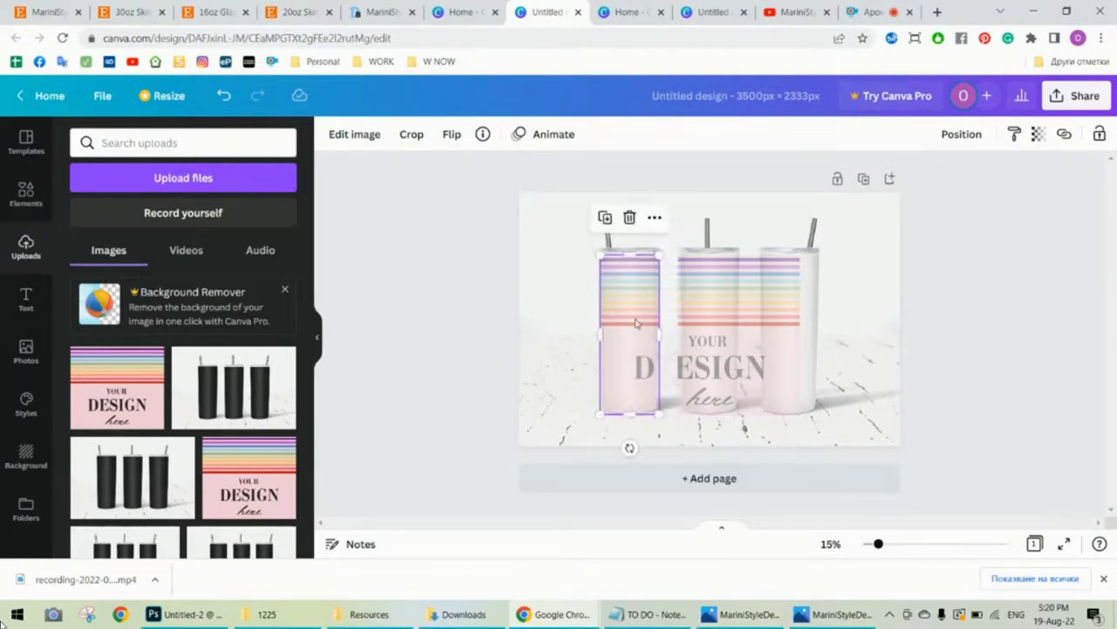
pyautogui.click(762, 321)
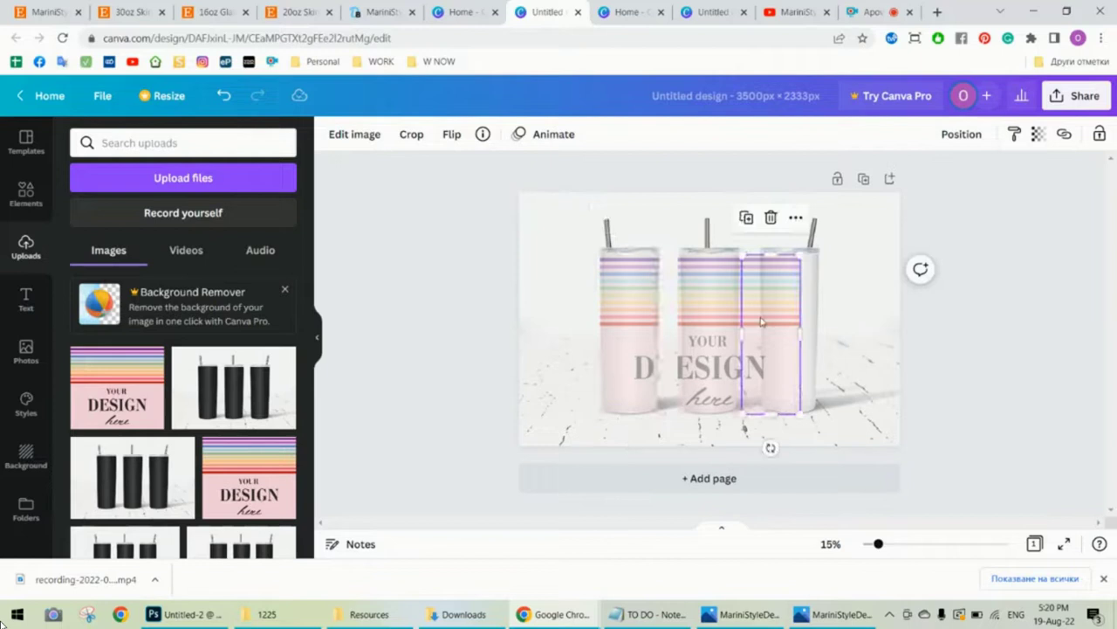
pyautogui.moveTo(761, 322); pyautogui.dragTo(779, 316)
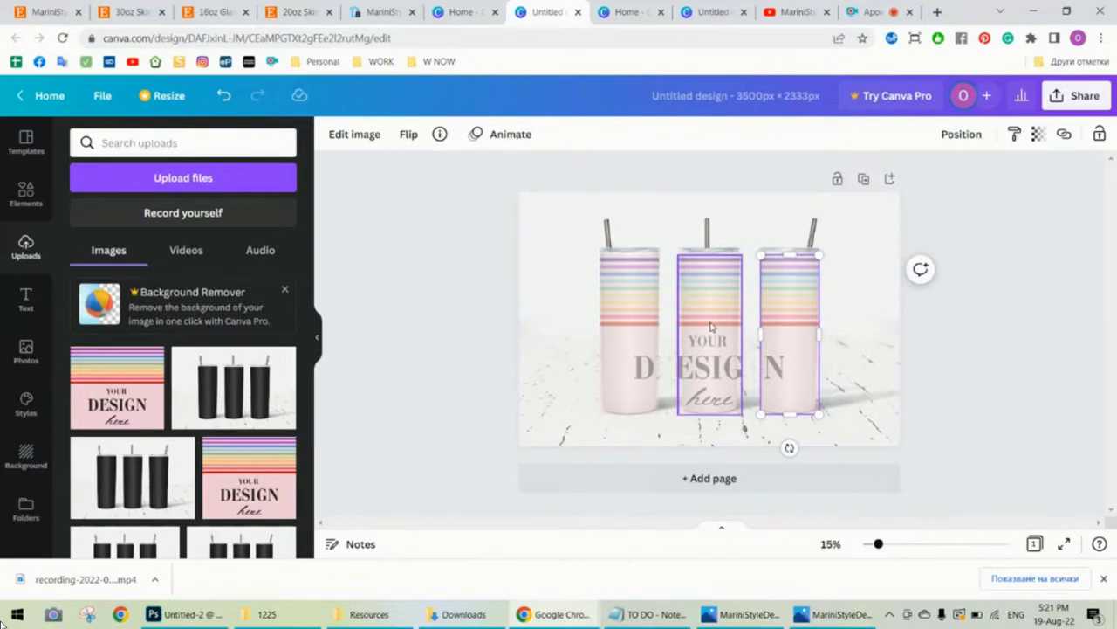
# Select all three design strips and raise their transparency to 100.
pyautogui.keyDown('shift'); pyautogui.click(711, 327); pyautogui.keyUp('shift')
pyautogui.keyDown('shift'); pyautogui.click(637, 318); pyautogui.keyUp('shift')
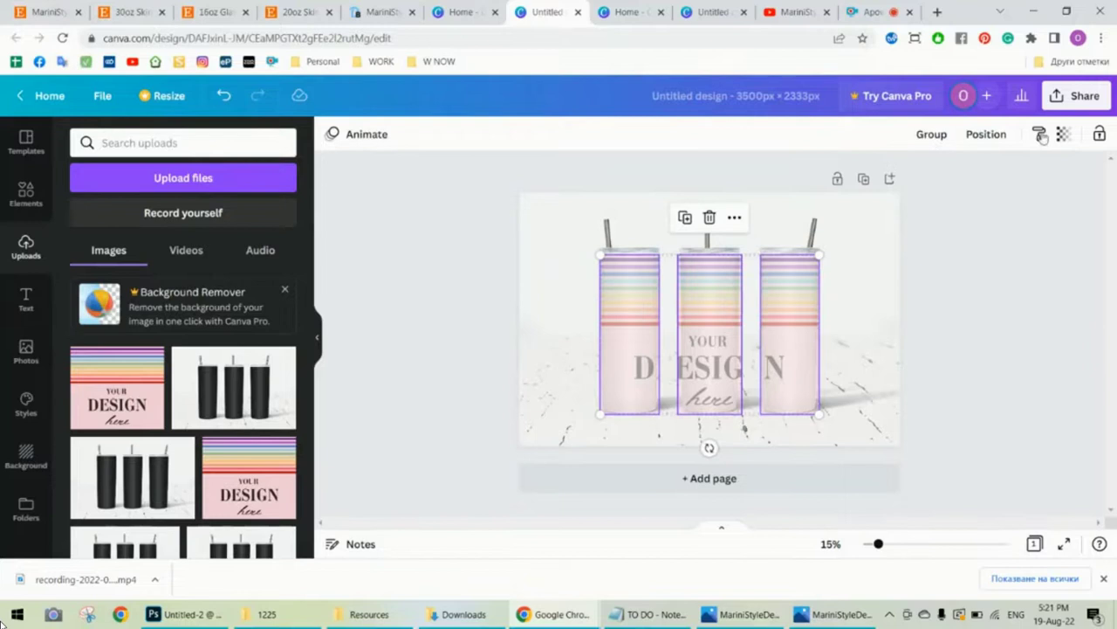
pyautogui.click(1063, 134)
pyautogui.moveTo(974, 193); pyautogui.dragTo(1089, 206)
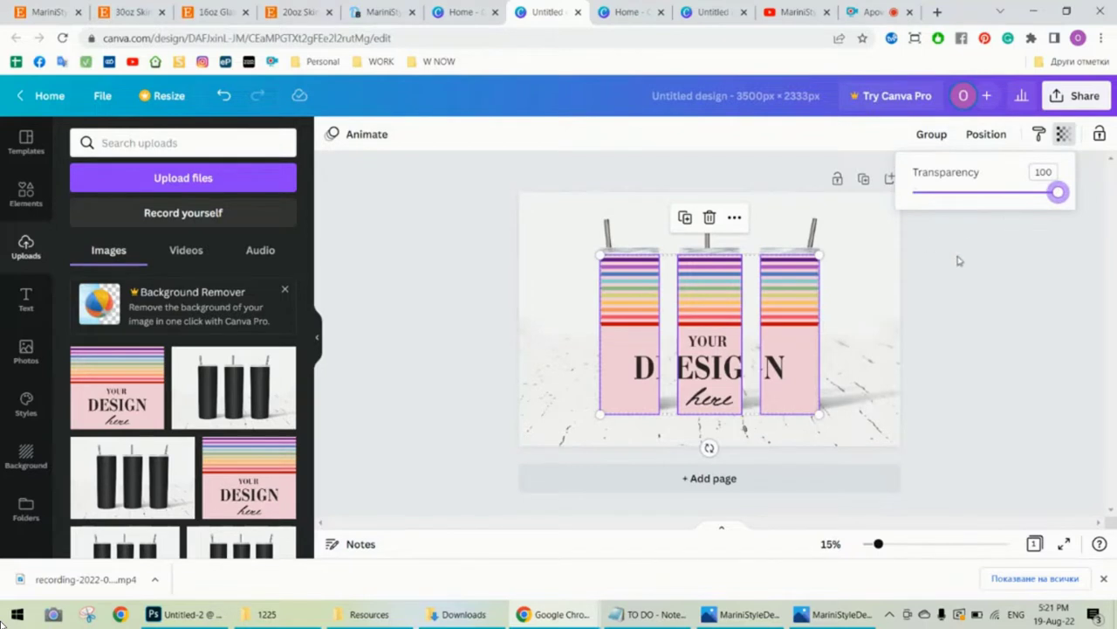
# Send the three selected strips to the back, behind the tumbler photo, and deselect.
pyautogui.rightClick(783, 309)
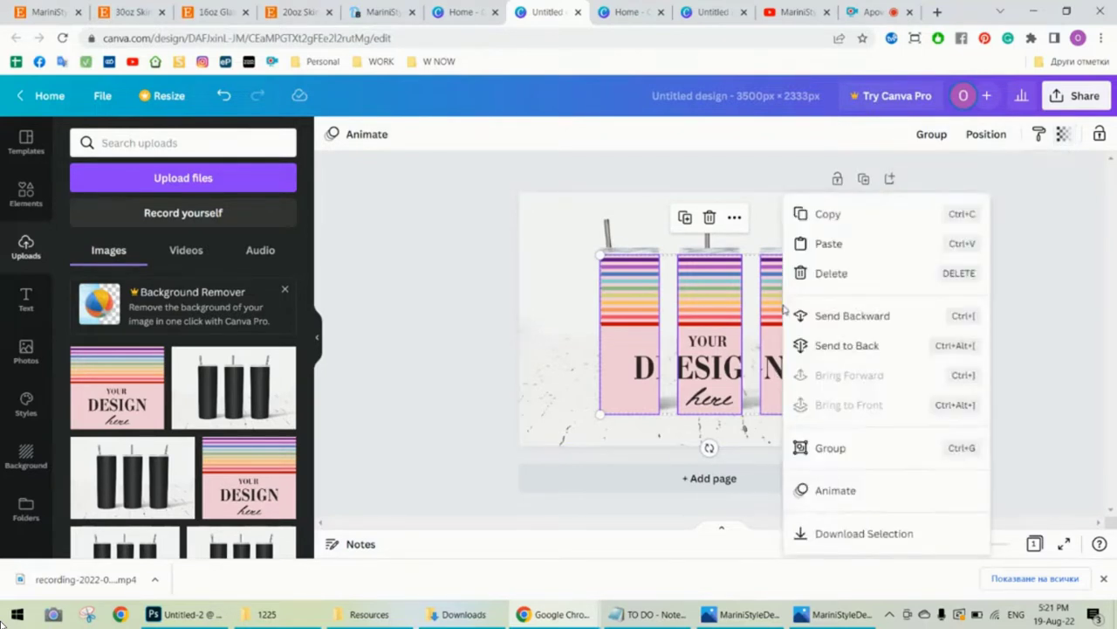
pyautogui.click(832, 347)
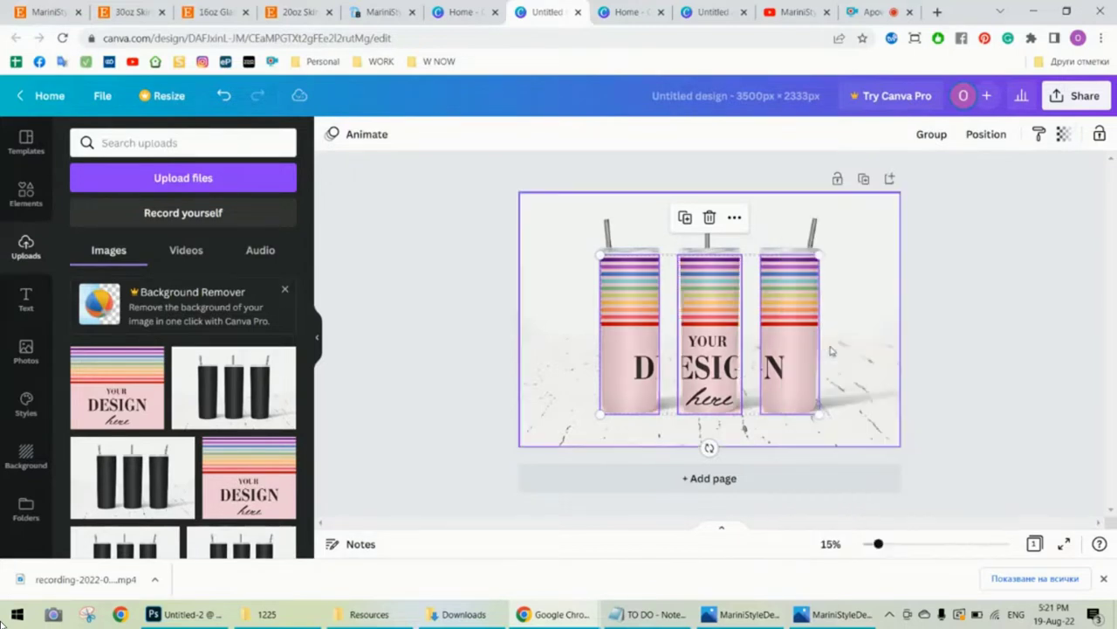
pyautogui.click(963, 326)
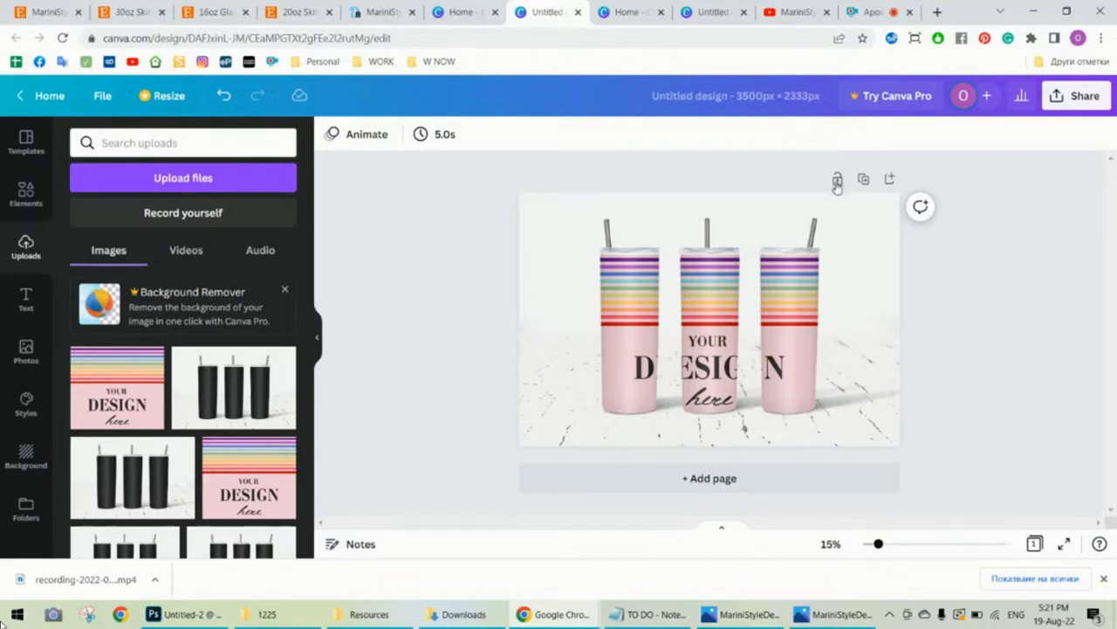
# Set the tumbler photo as the page background, then select the three strips and the background photo.
pyautogui.rightClick(864, 226)
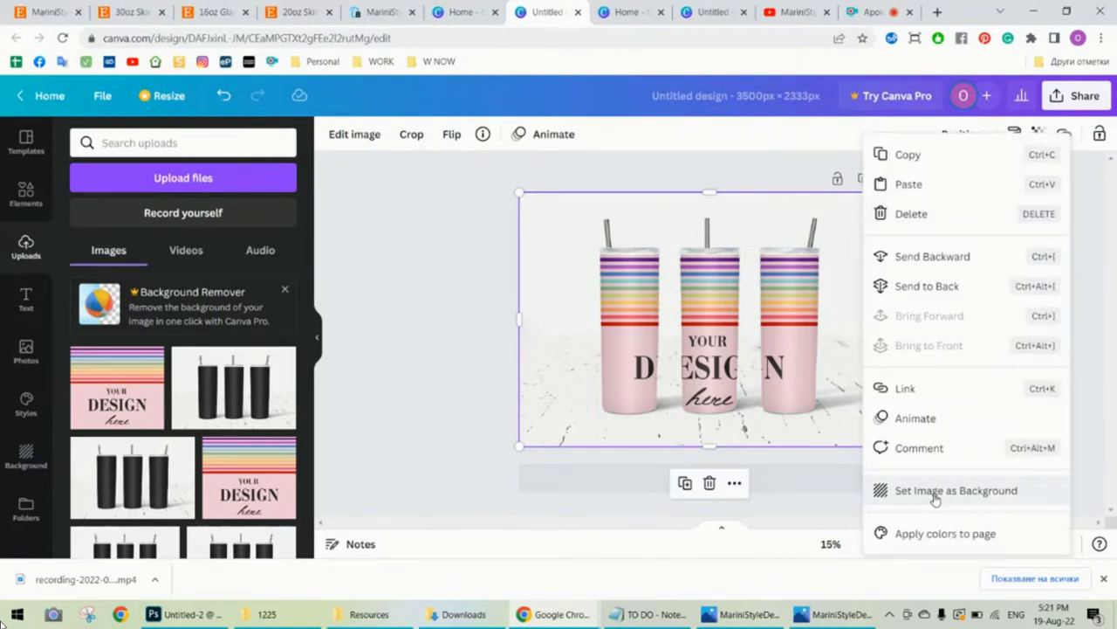
pyautogui.click(935, 494)
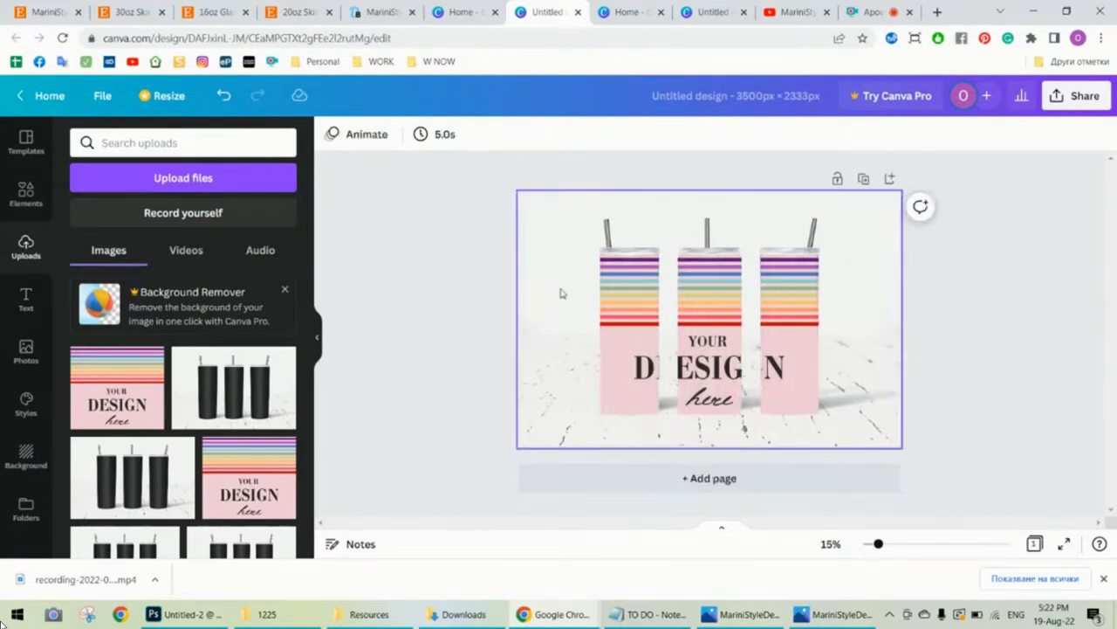
pyautogui.click(621, 316)
pyautogui.keyDown('shift'); pyautogui.click(747, 332); pyautogui.keyUp('shift')
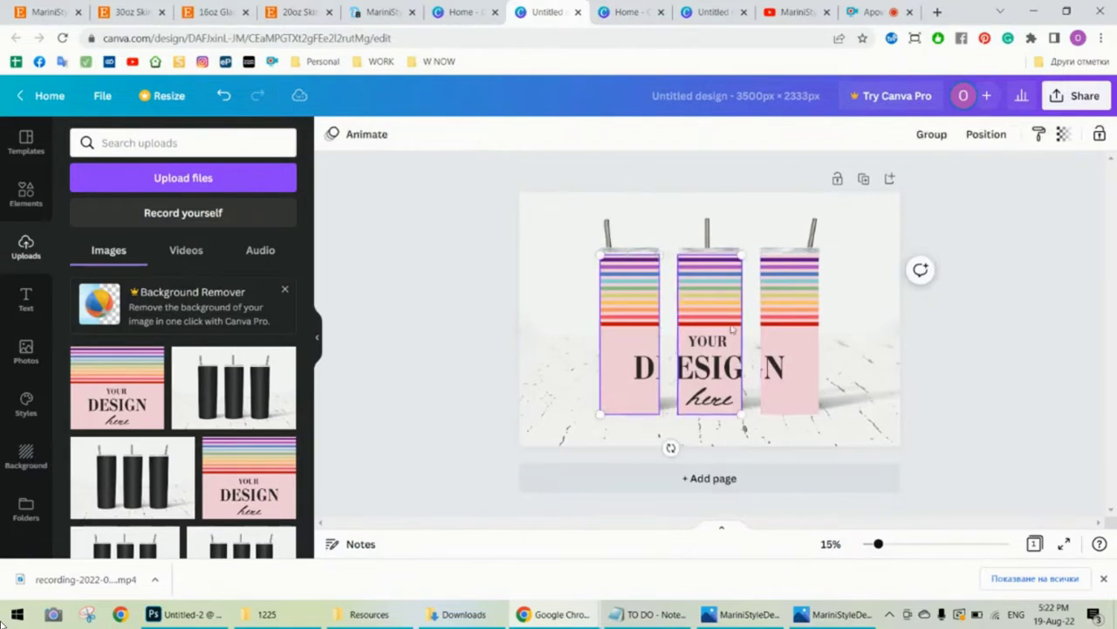
pyautogui.keyDown('shift'); pyautogui.click(776, 321); pyautogui.keyUp('shift')
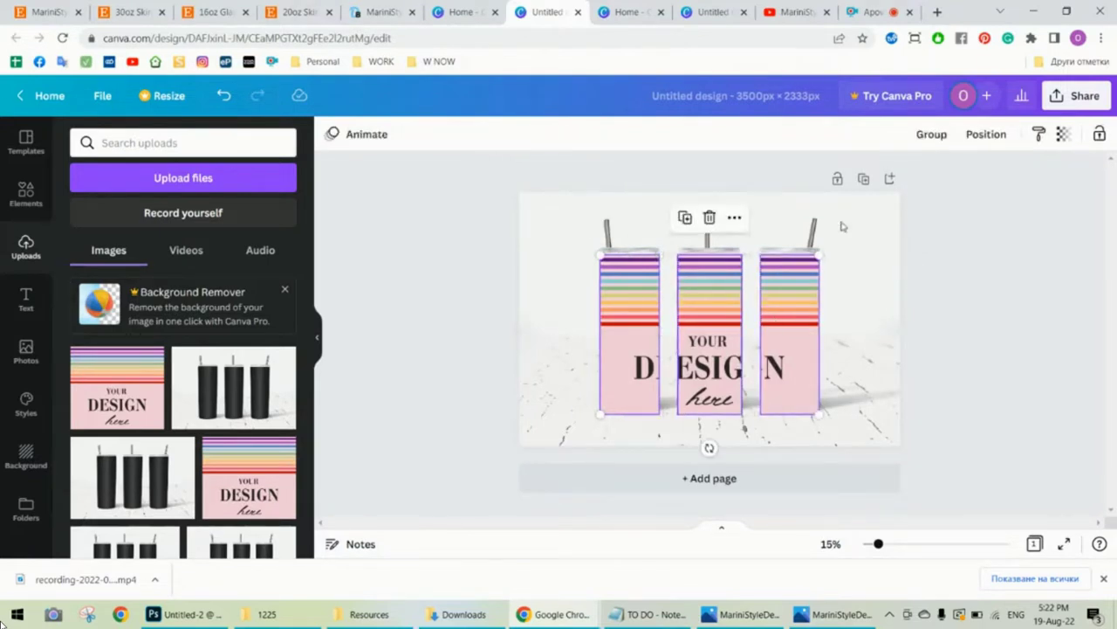
pyautogui.rightClick(793, 295)
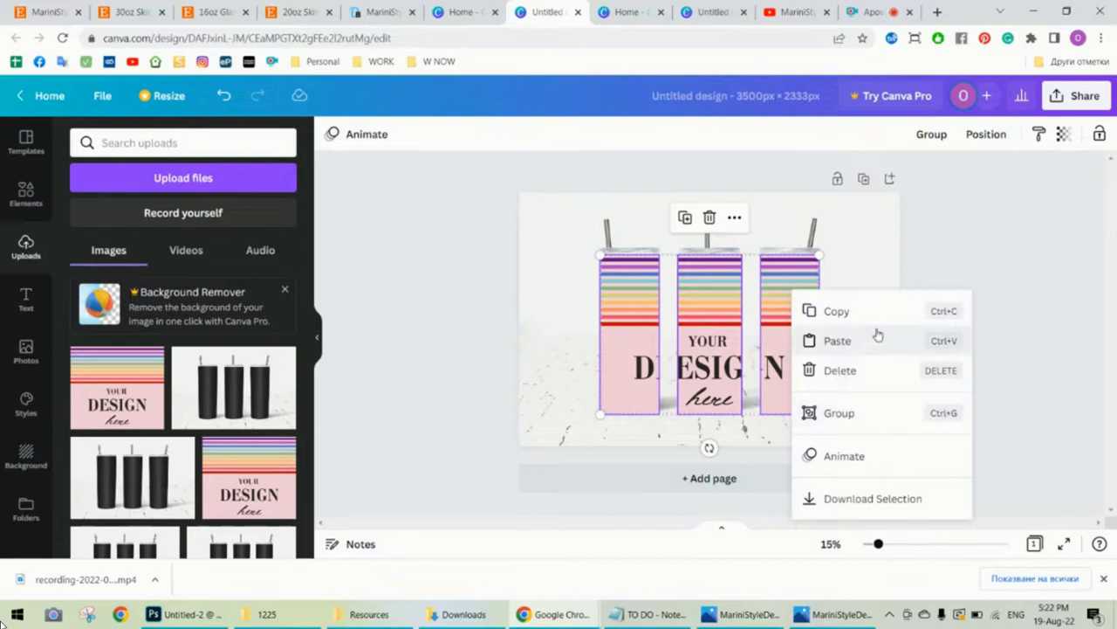
pyautogui.click(951, 260)
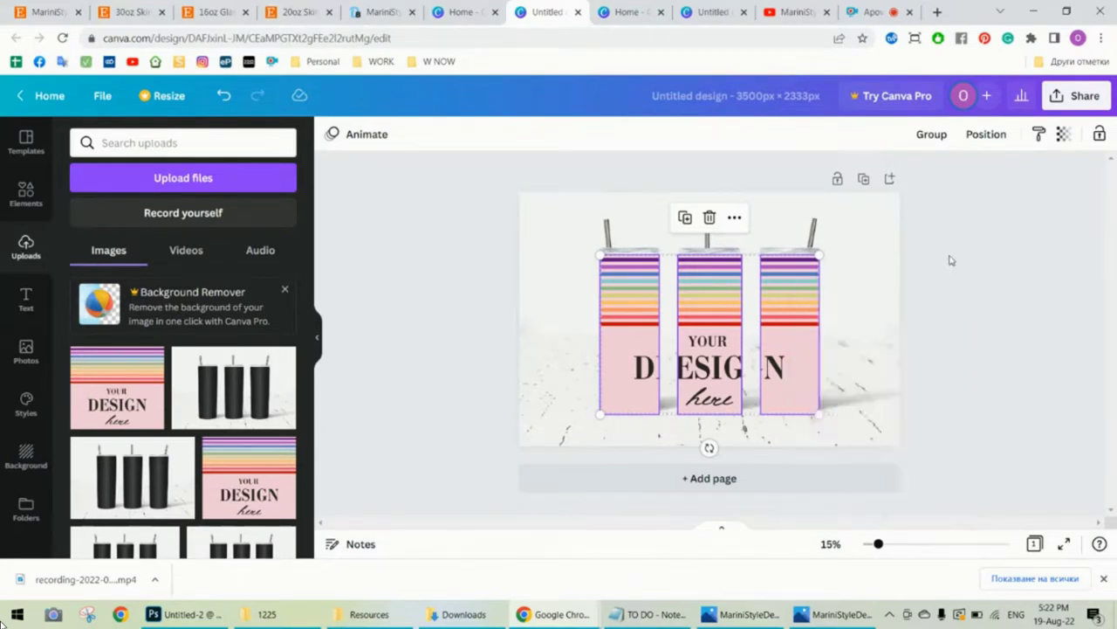
pyautogui.click(868, 261)
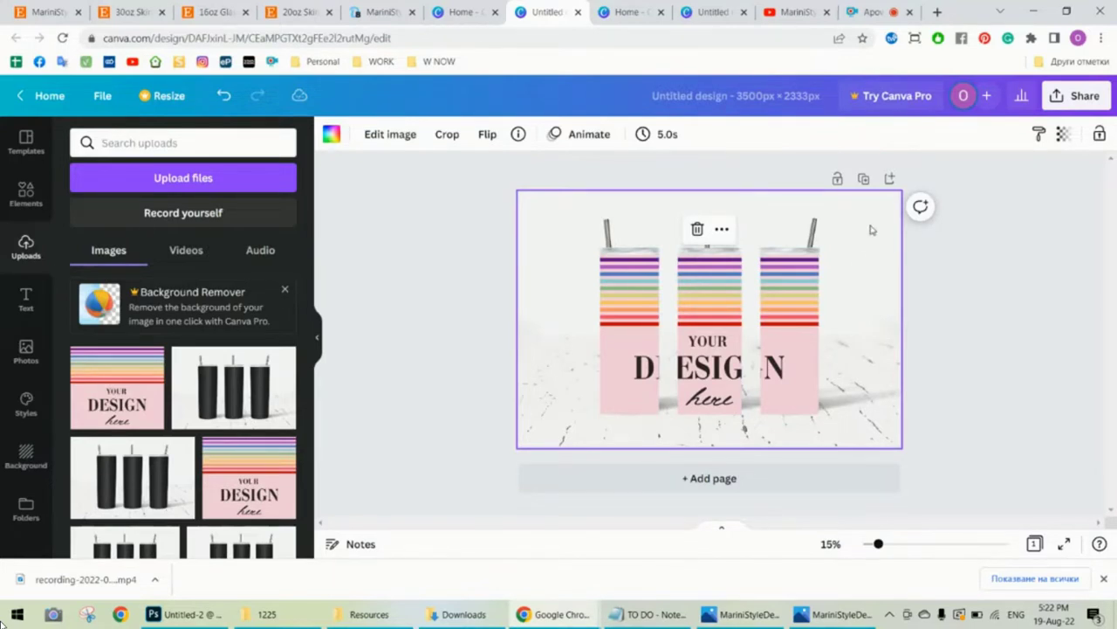
# Detach the photo from the background and stretch it to fill the 3,500 × 2,333 page.
pyautogui.rightClick(870, 230)
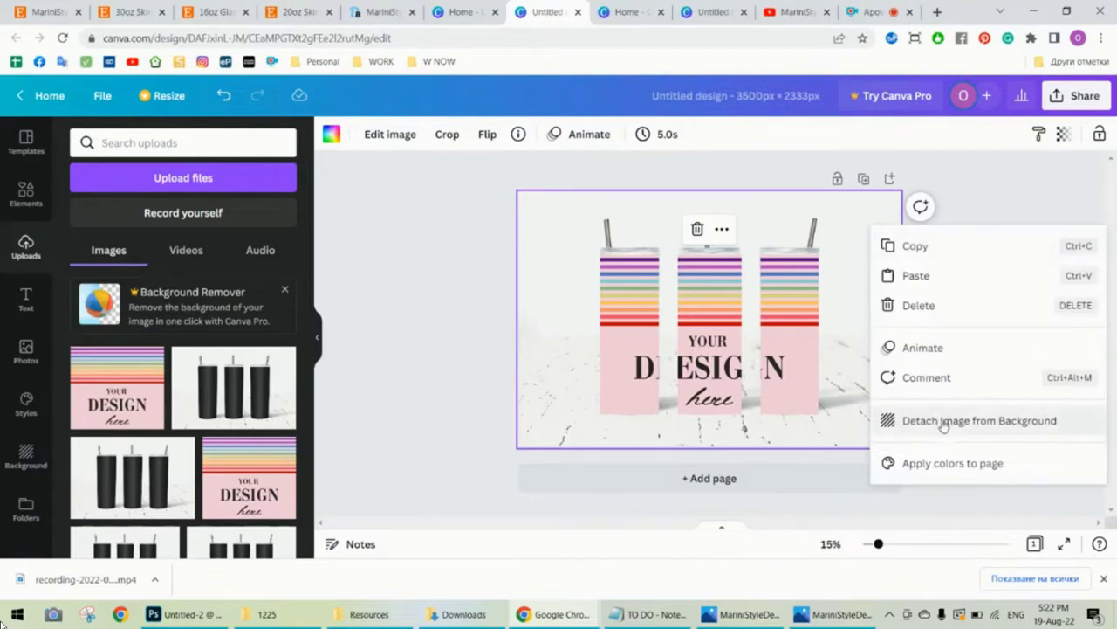
pyautogui.click(943, 423)
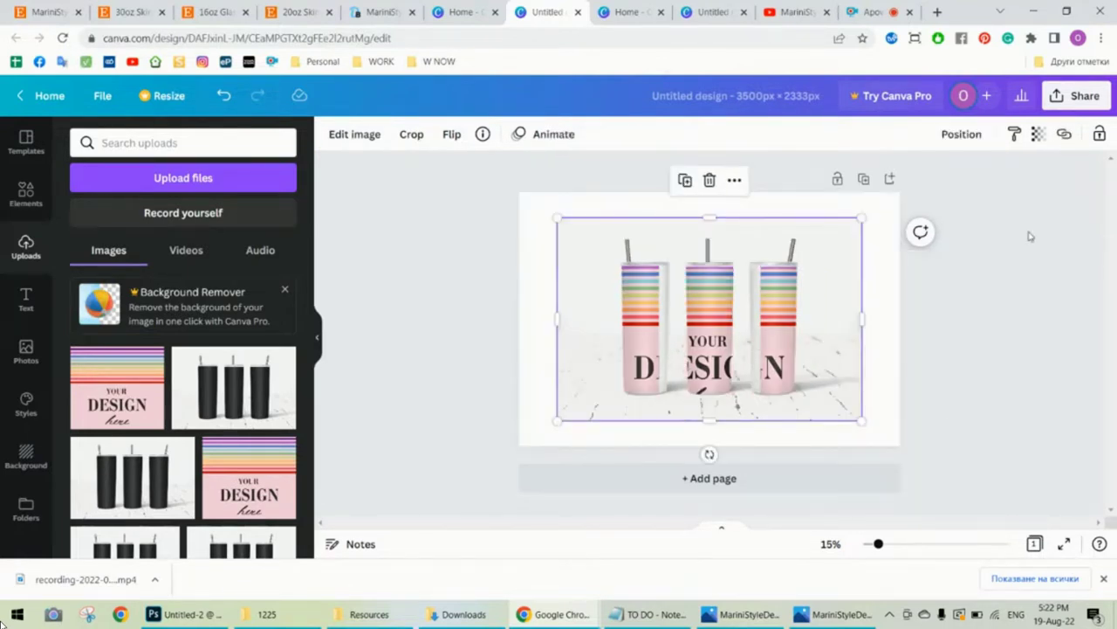
pyautogui.moveTo(557, 423); pyautogui.dragTo(520, 446)
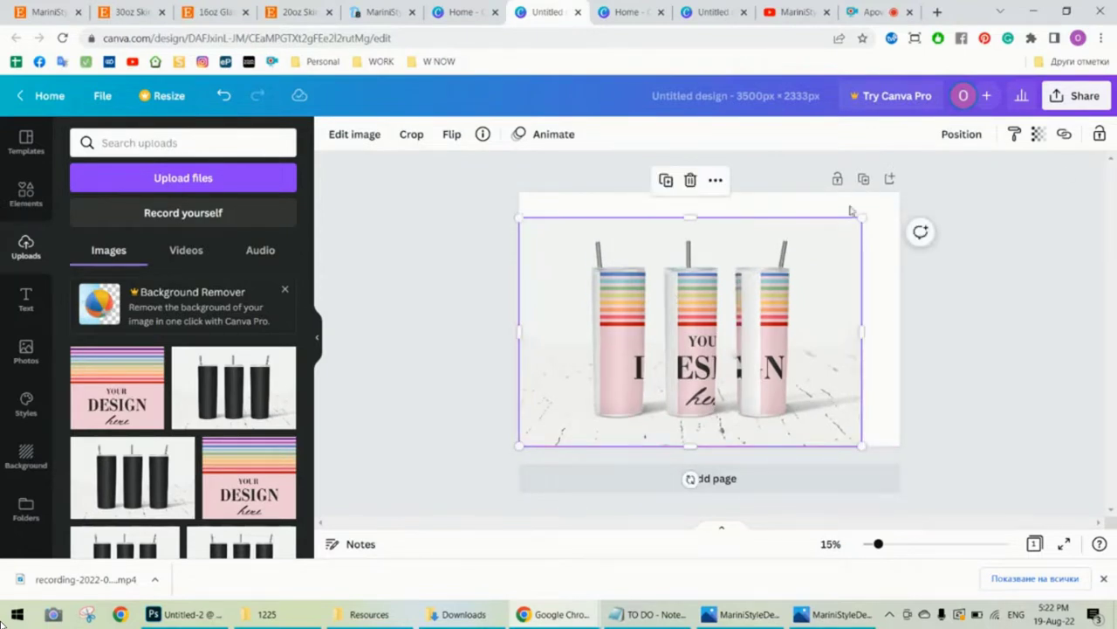
pyautogui.moveTo(859, 219); pyautogui.dragTo(899, 195)
# Send the tumbler photo behind the strips, then bring it back to the front and deselect it.
pyautogui.rightClick(882, 307)
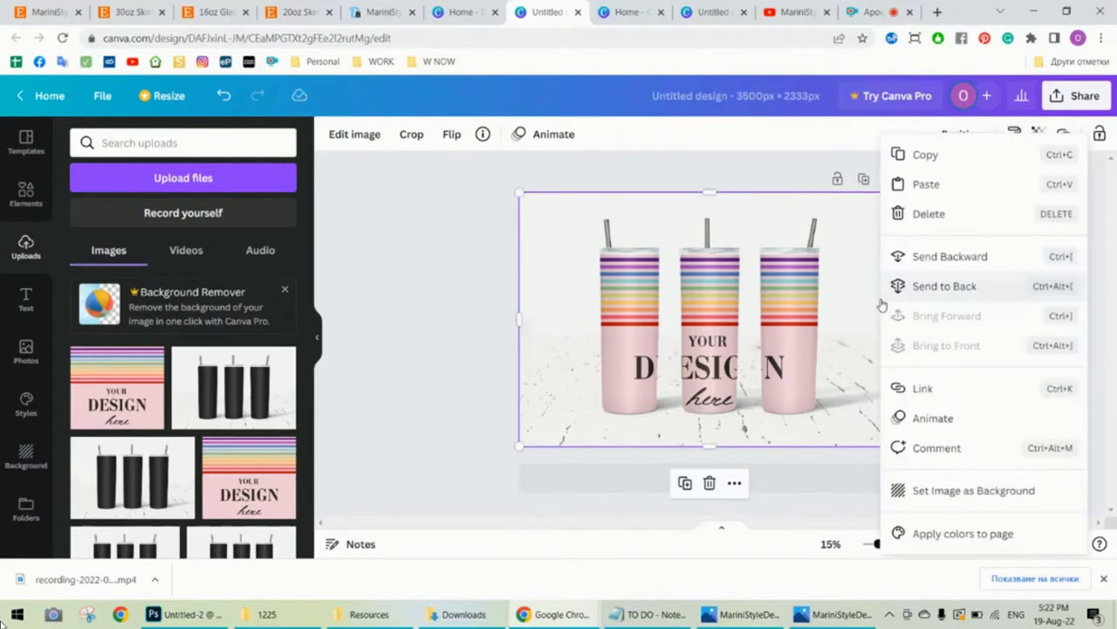
pyautogui.click(961, 297)
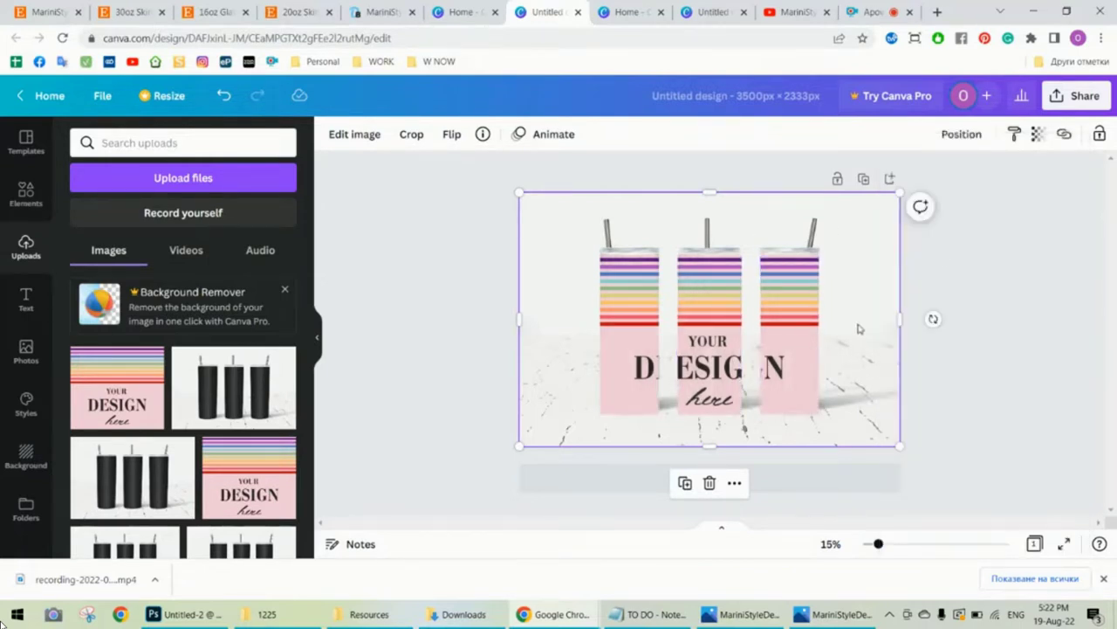
pyautogui.rightClick(844, 260)
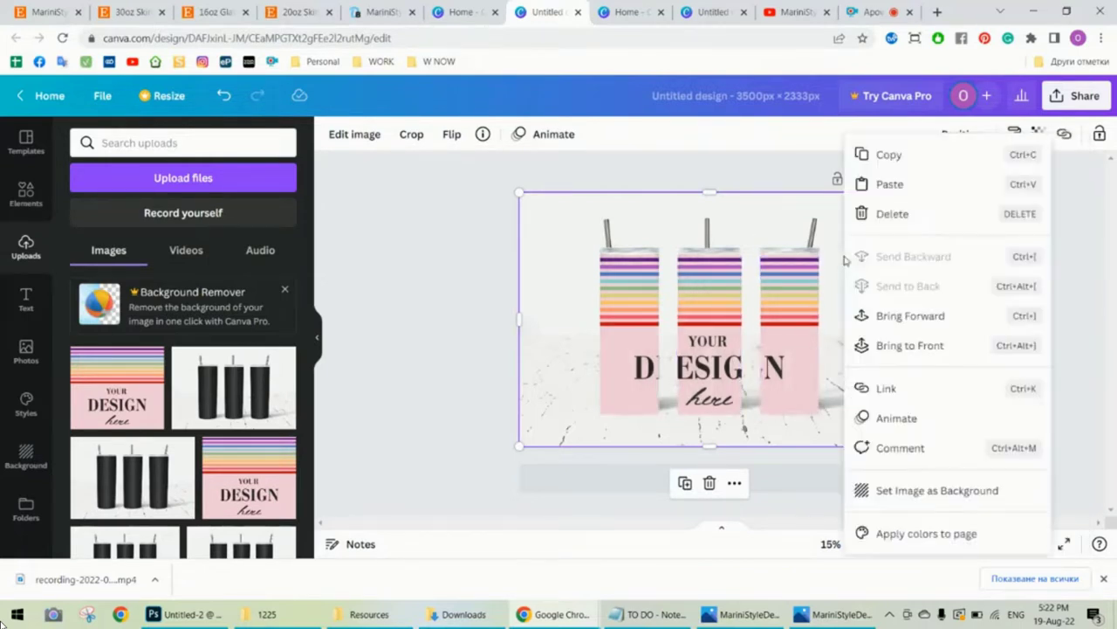
pyautogui.click(897, 348)
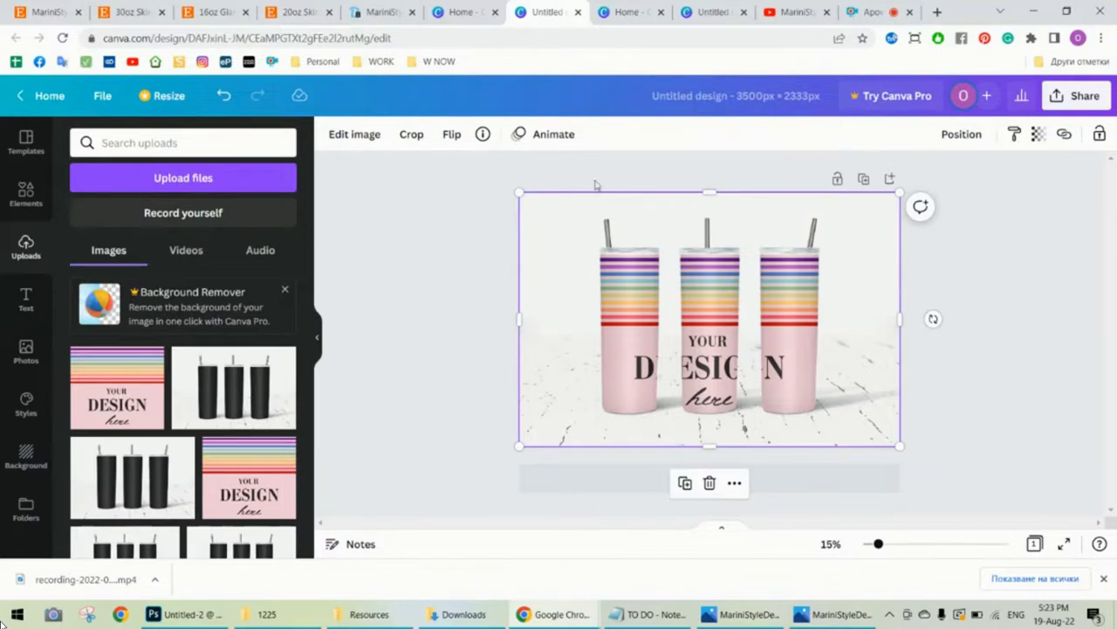
pyautogui.click(1015, 284)
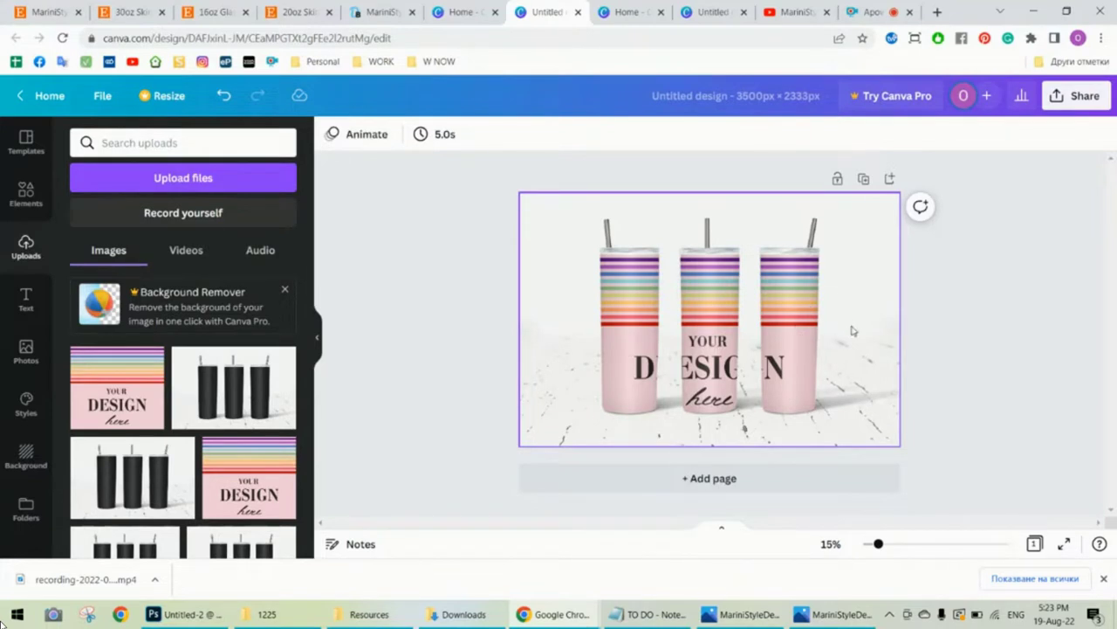
pyautogui.rightClick(860, 271)
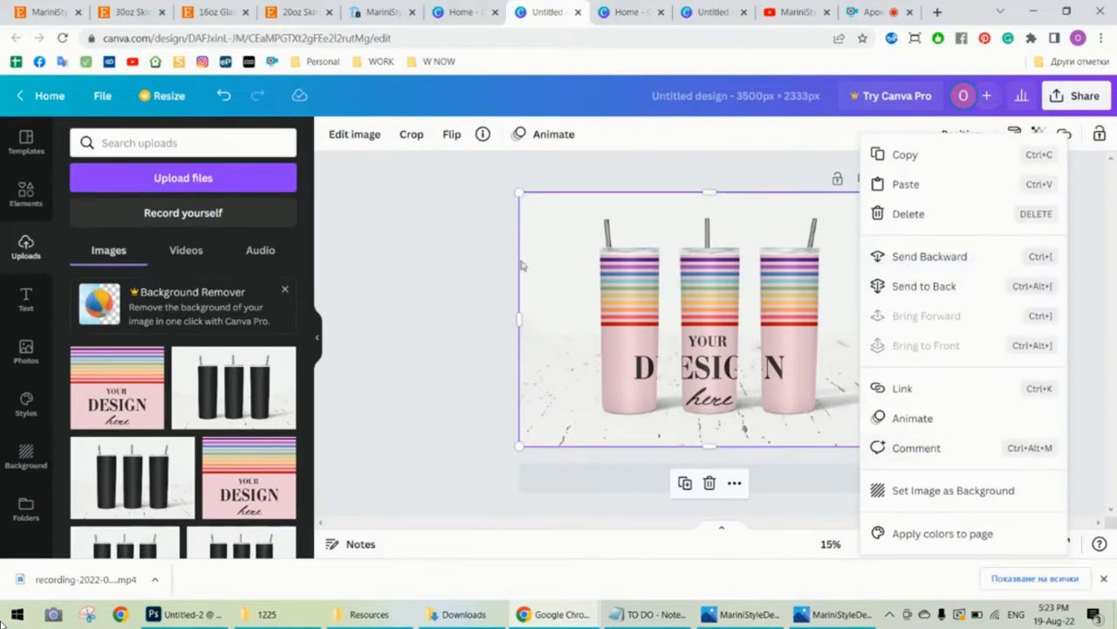
pyautogui.click(463, 283)
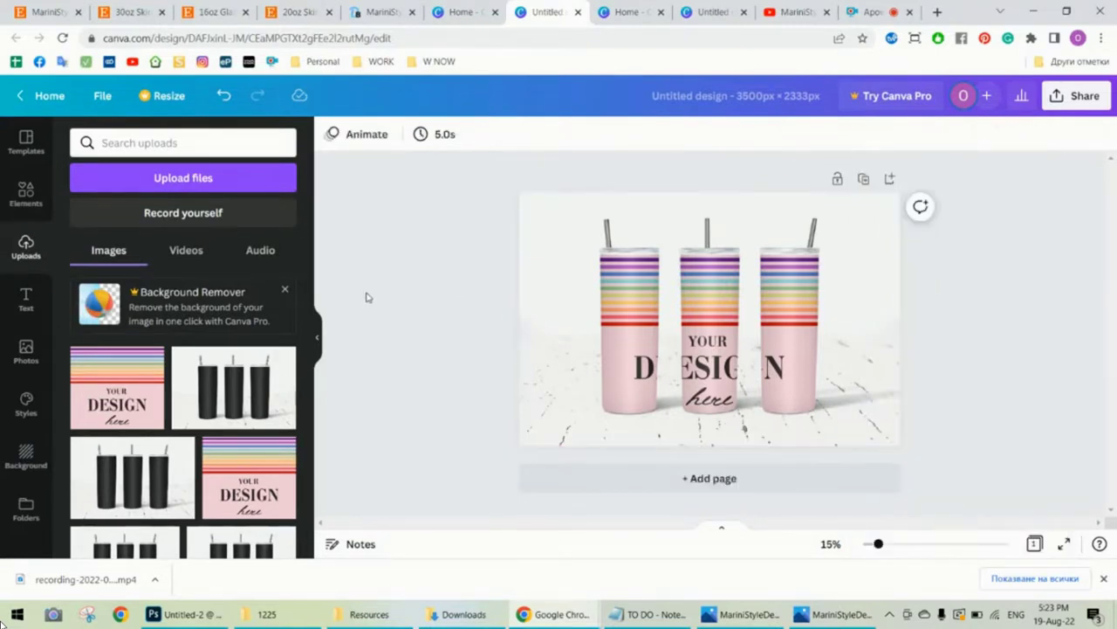
pyautogui.click(102, 95)
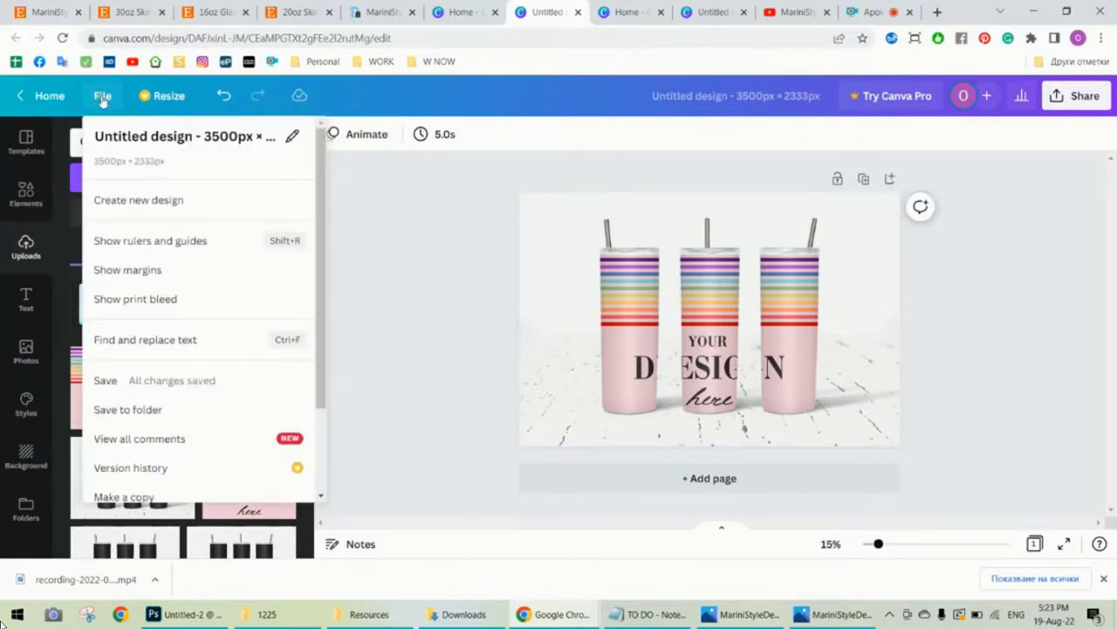
pyautogui.scroll(-2, 155, 436)
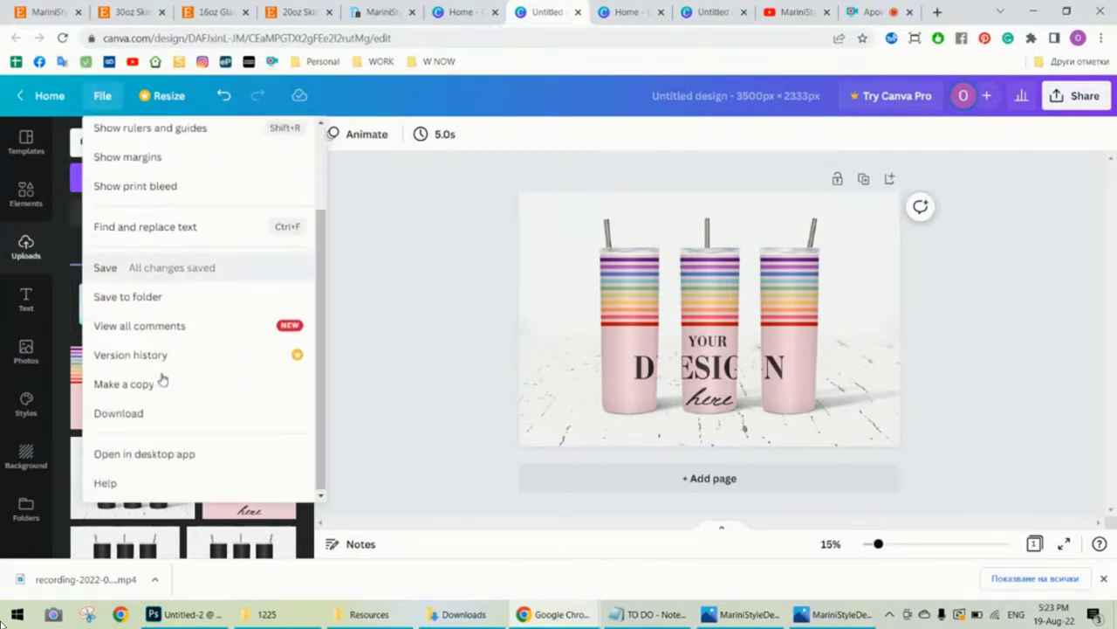
pyautogui.click(118, 412)
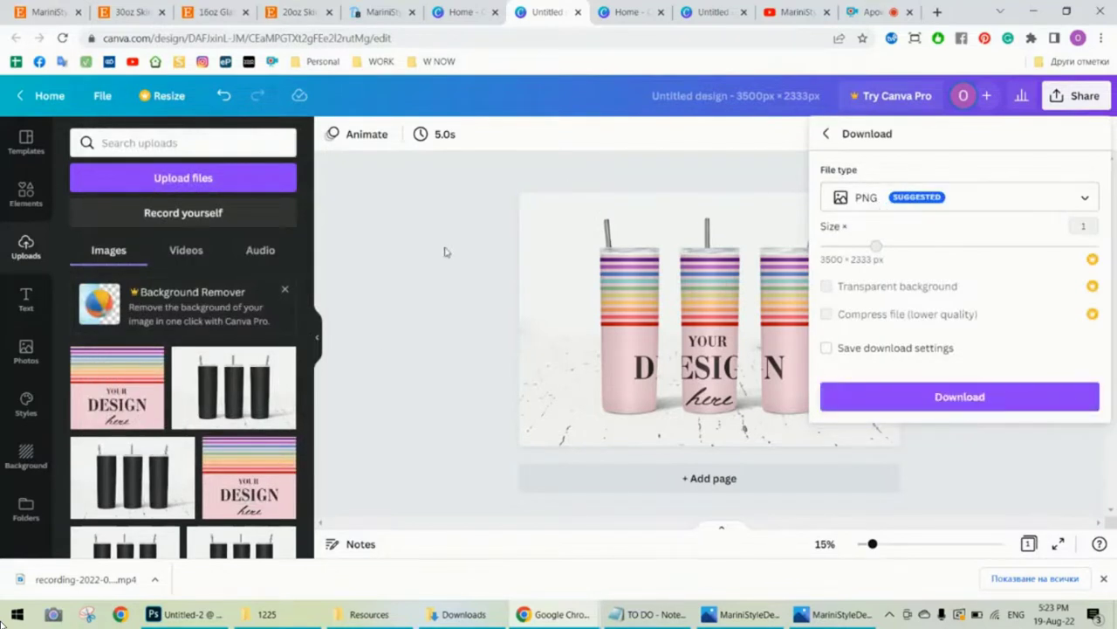
pyautogui.click(444, 217)
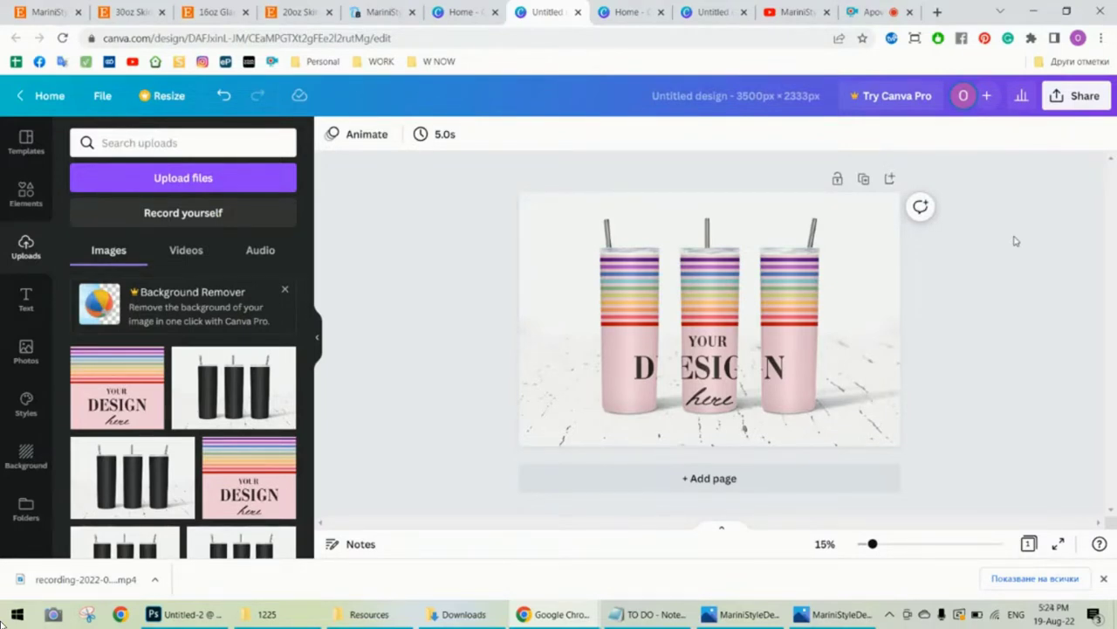
# Browse the Etsy shop's All Items grid of tumbler mockups.
pyautogui.click(59, 11)
pyautogui.scroll(-3, 762, 332)
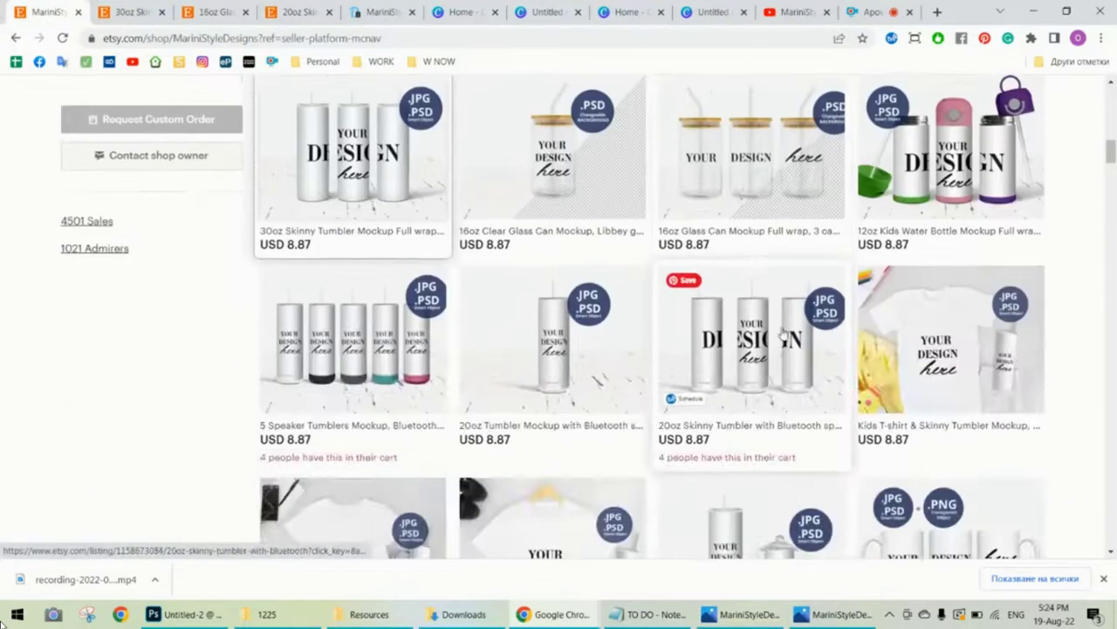
pyautogui.scroll(2, 812, 336)
pyautogui.scroll(-3, 870, 339)
pyautogui.scroll(3, 182, 299)
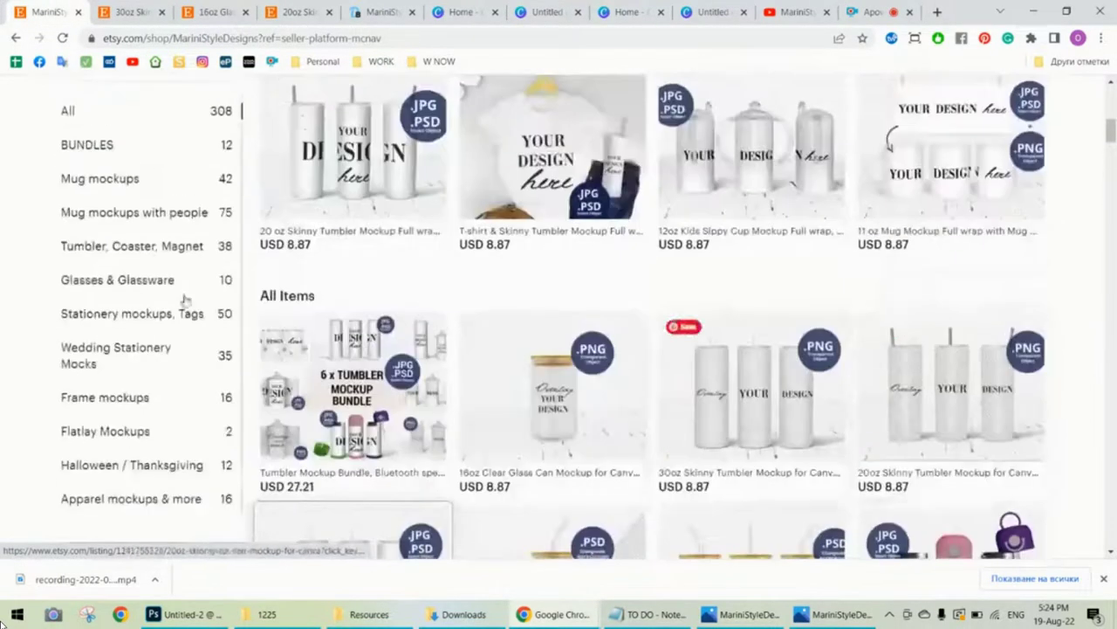
# Glance at the Design Bundles store, then return and scroll further down the Etsy shop grid.
pyautogui.click(384, 12)
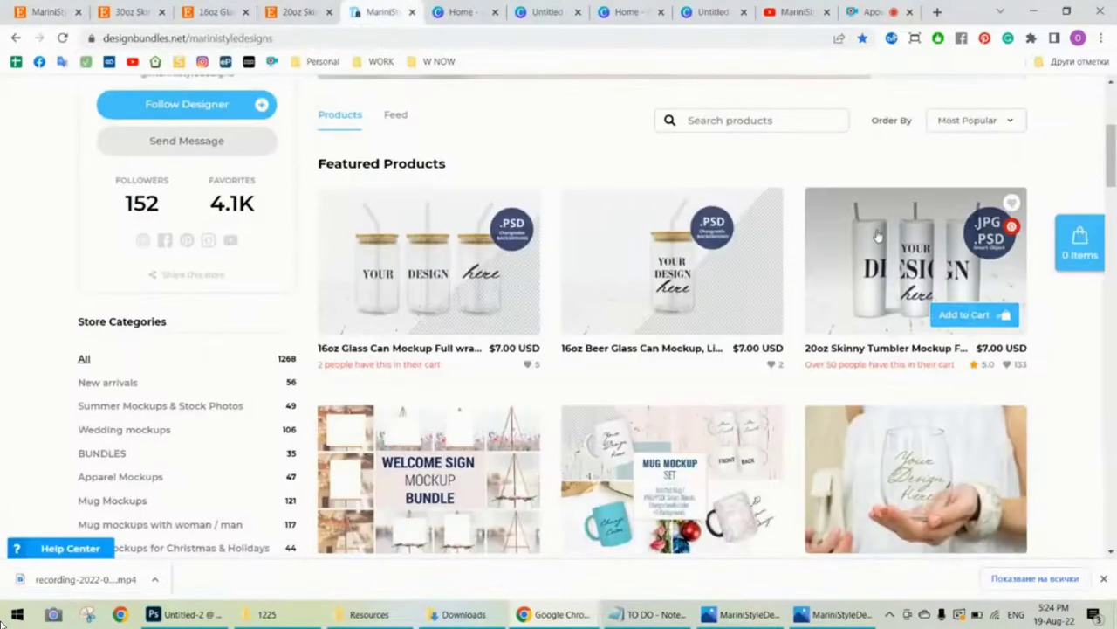
pyautogui.click(67, 5)
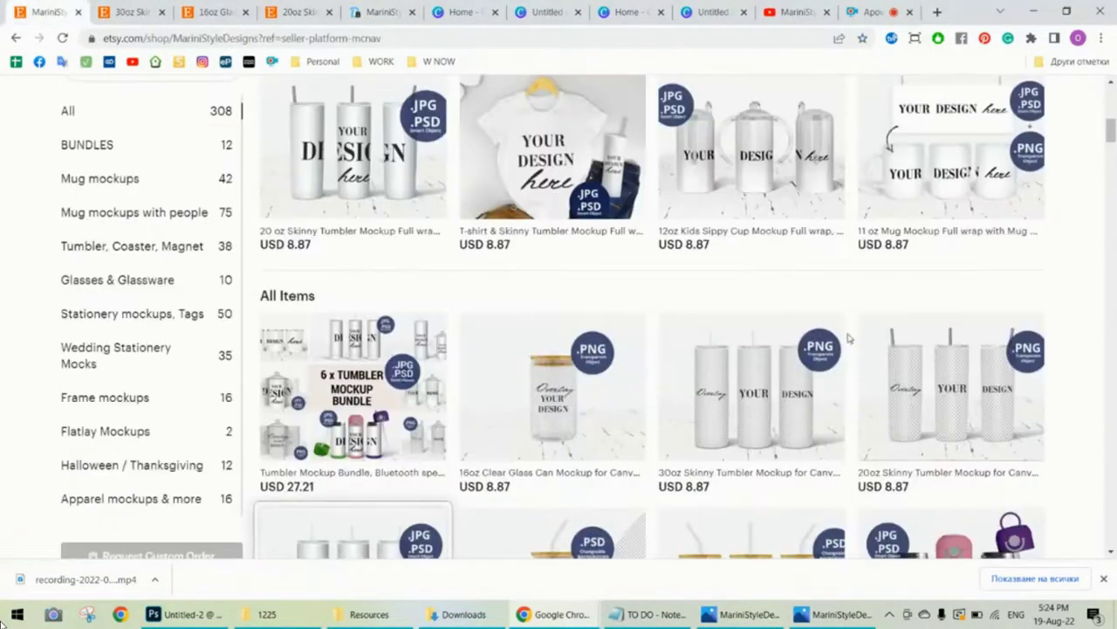
pyautogui.scroll(2, 350, 131)
pyautogui.scroll(-3, 902, 276)
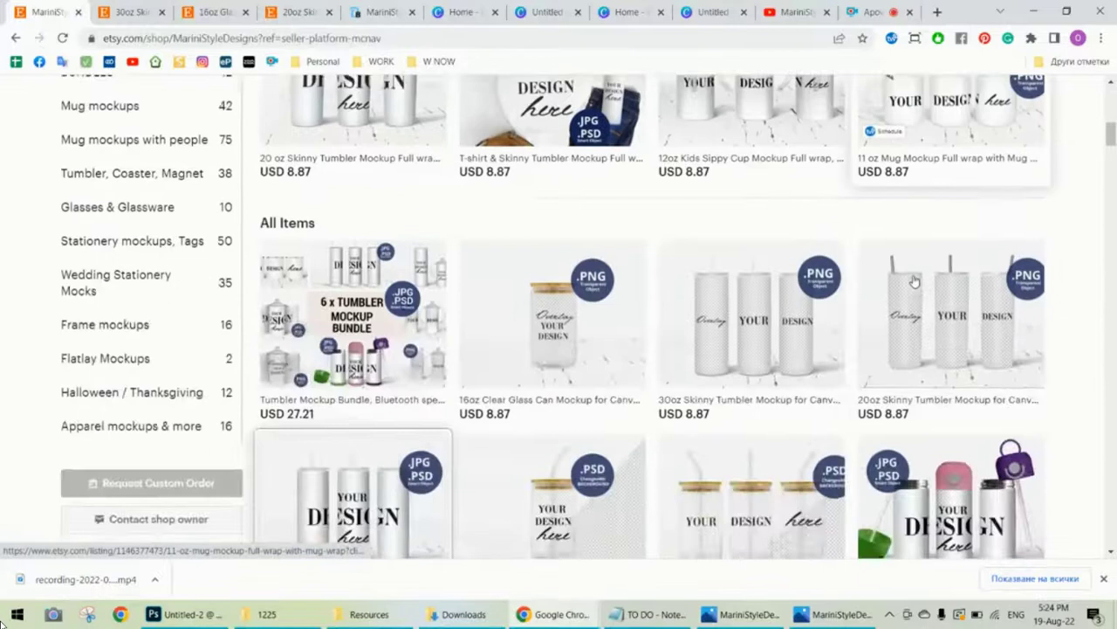
pyautogui.scroll(-1, 1081, 302)
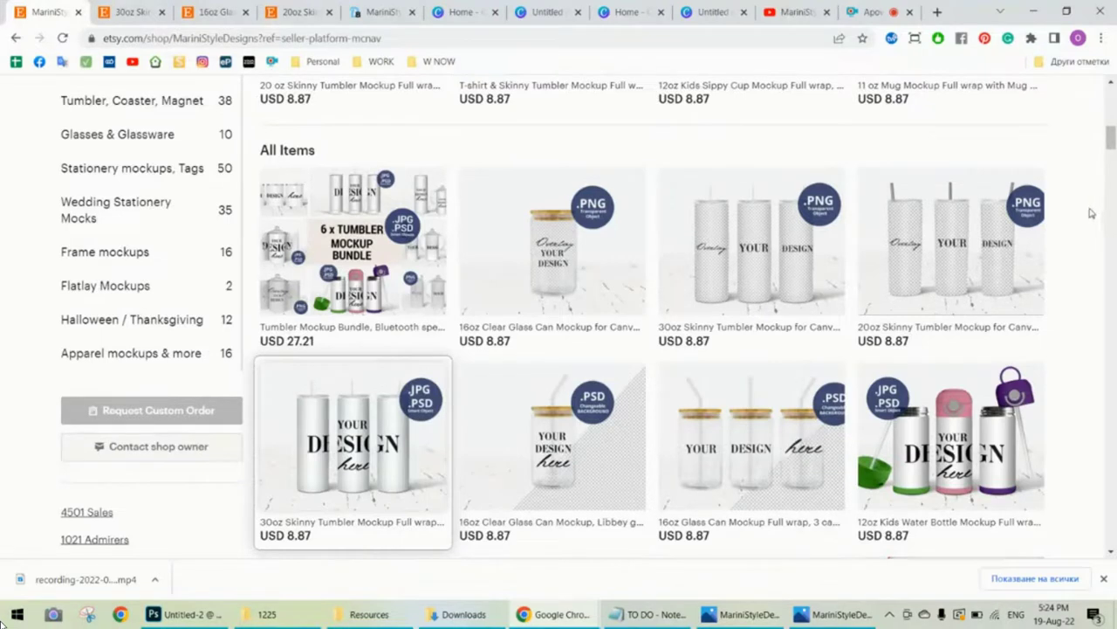
pyautogui.scroll(-1, 1090, 213)
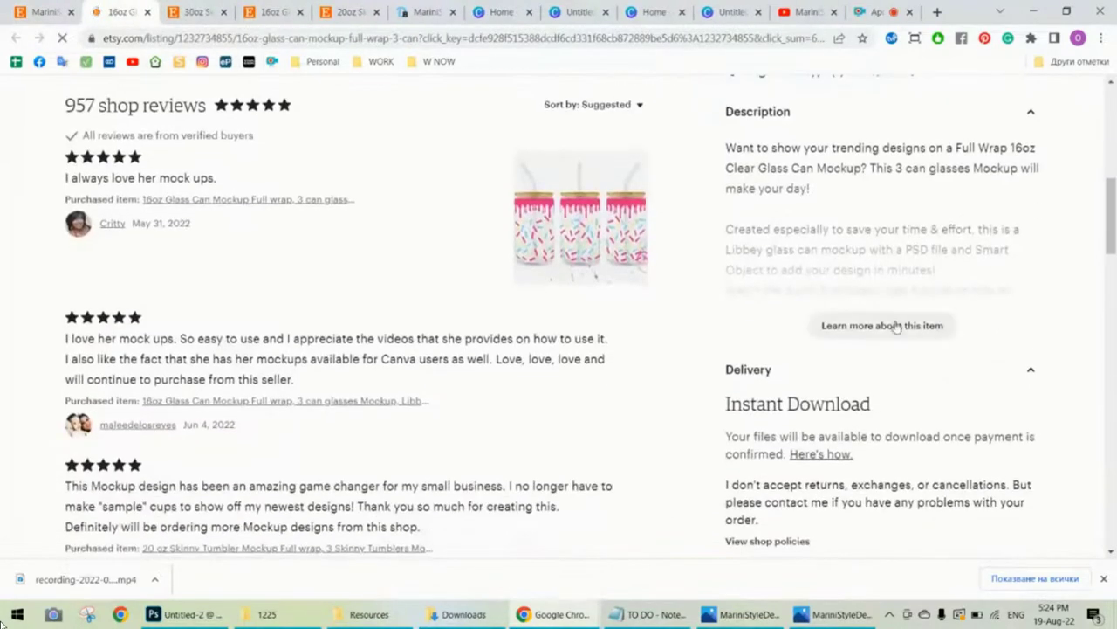
# Expand the 16oz Glass Can listing's full item description.
pyautogui.click(893, 325)
pyautogui.scroll(-4, 1013, 288)
pyautogui.scroll(-1, 1015, 287)
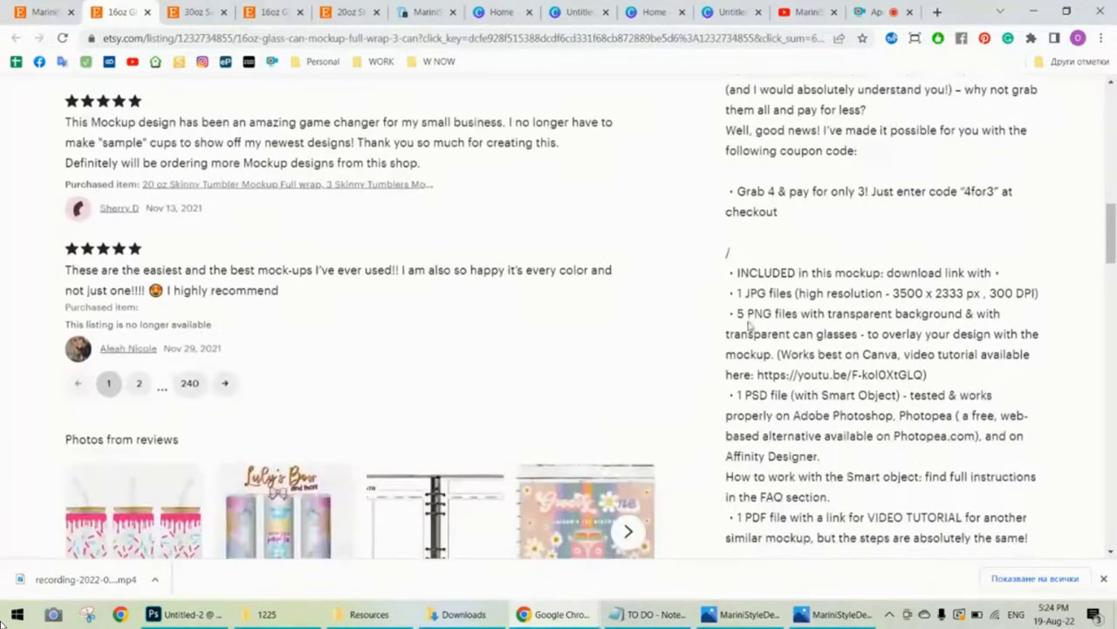
# Highlight the description lines about 5 PNG files and transparent can glasses.
pyautogui.moveTo(731, 316); pyautogui.dragTo(870, 325)
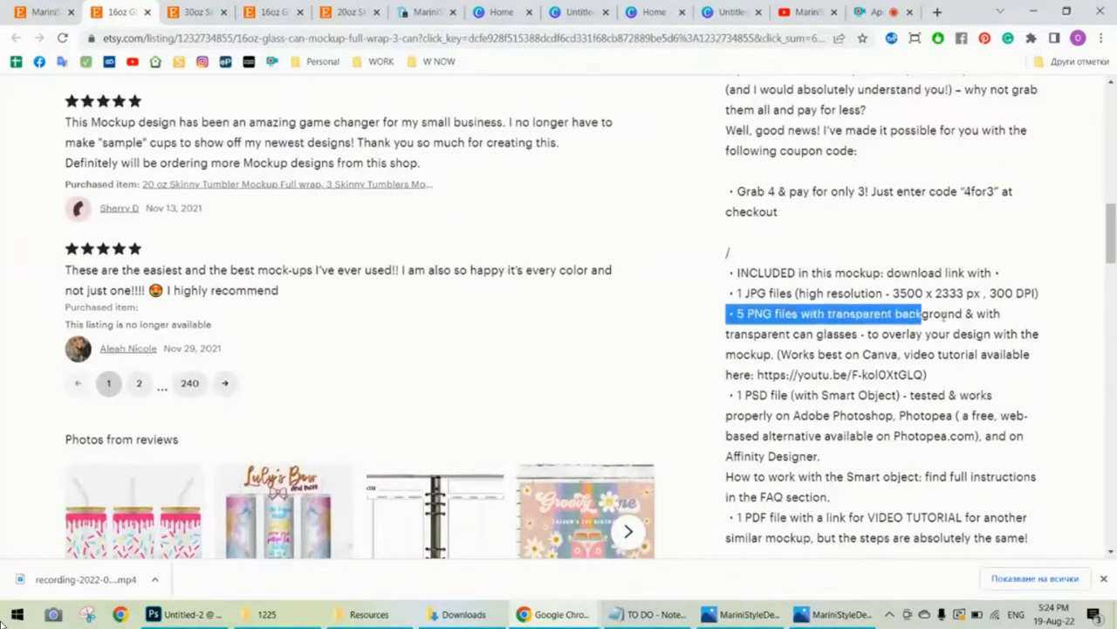
pyautogui.moveTo(943, 316); pyautogui.dragTo(1004, 319)
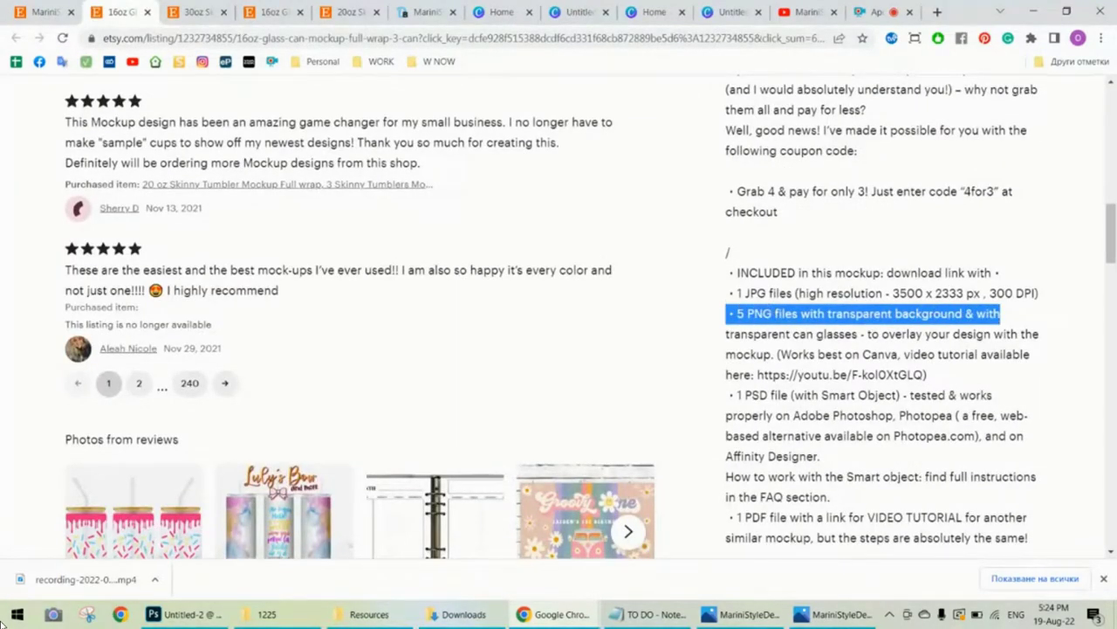
pyautogui.click(976, 316)
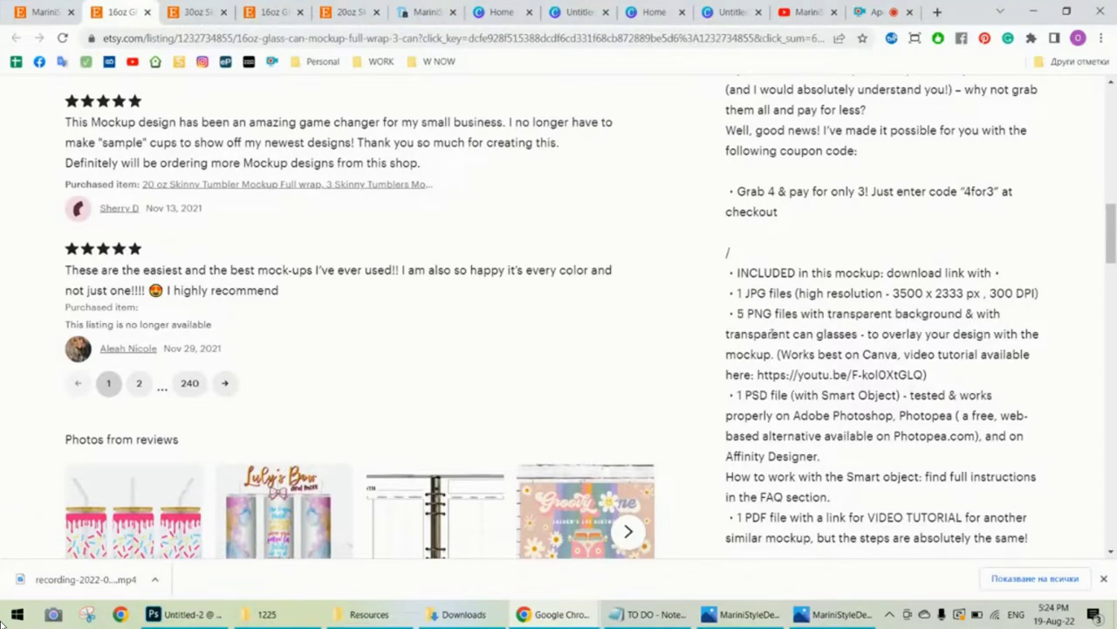
pyautogui.moveTo(736, 337); pyautogui.dragTo(859, 336)
pyautogui.click(869, 335)
# Open the $7.00 20oz Skinny Tumbler Mockup Full wrap page and check its 2 transparent-tumbler PNG files.
pyautogui.click(428, 12)
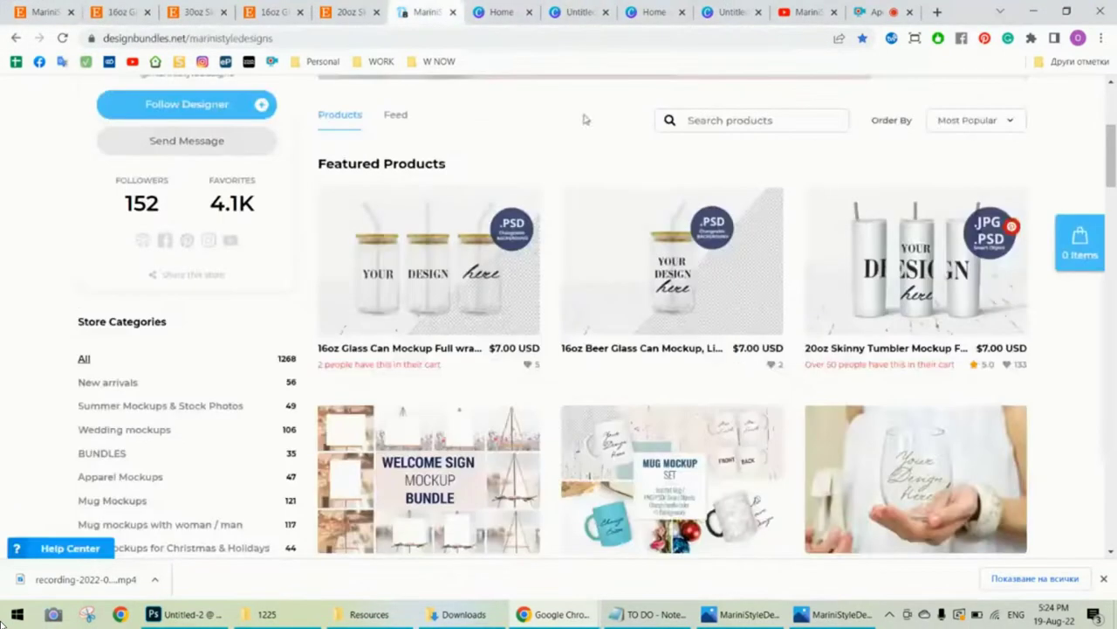
pyautogui.click(865, 297)
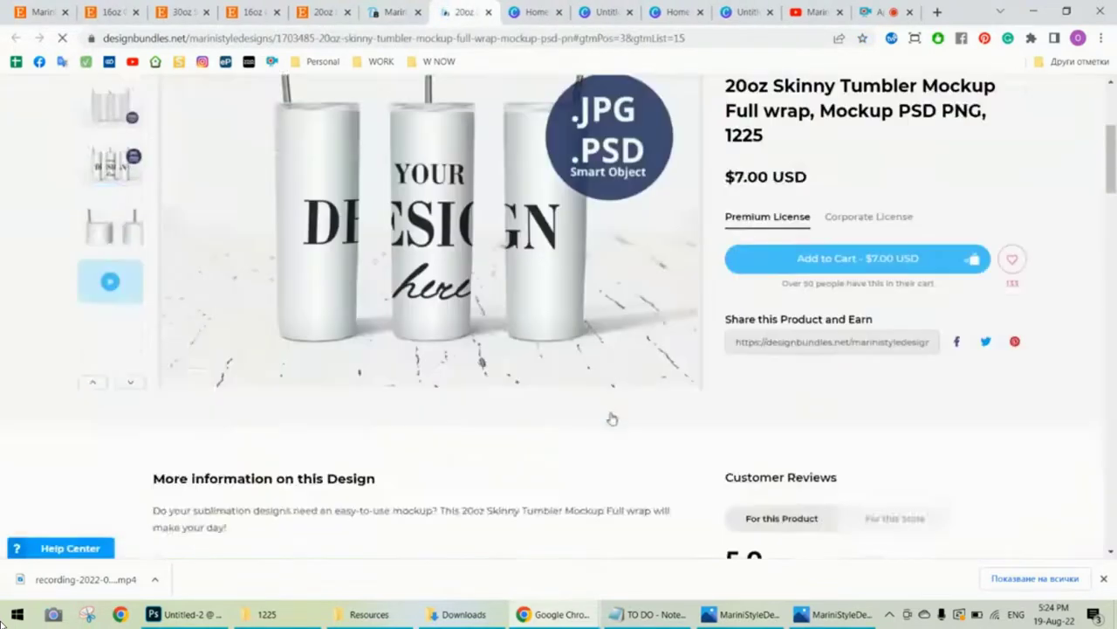
pyautogui.scroll(-6, 612, 419)
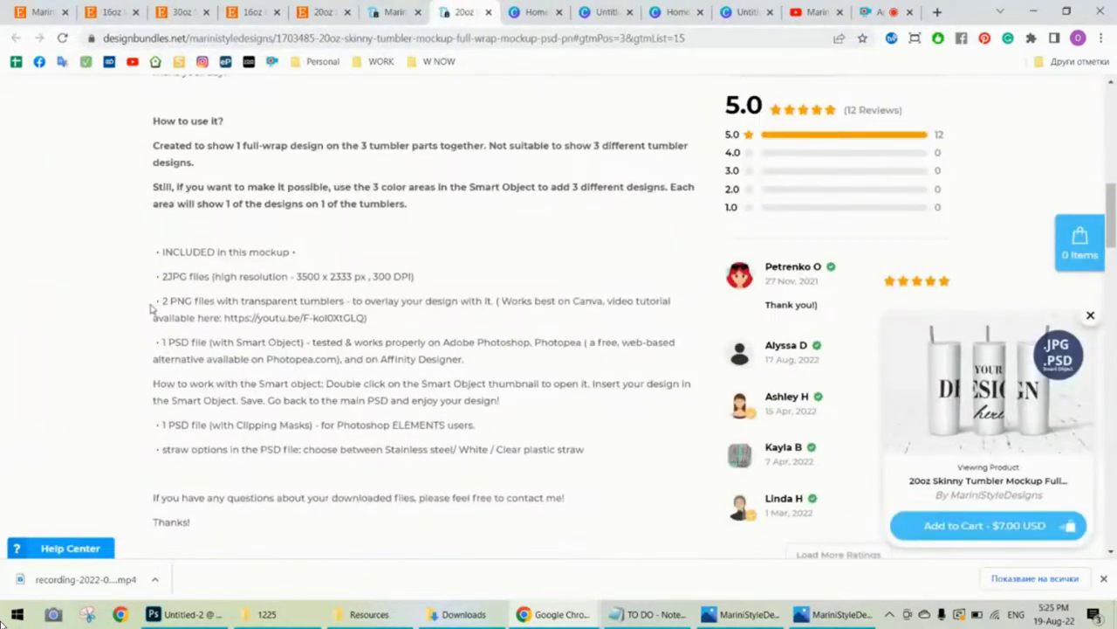
pyautogui.moveTo(150, 307); pyautogui.dragTo(388, 324)
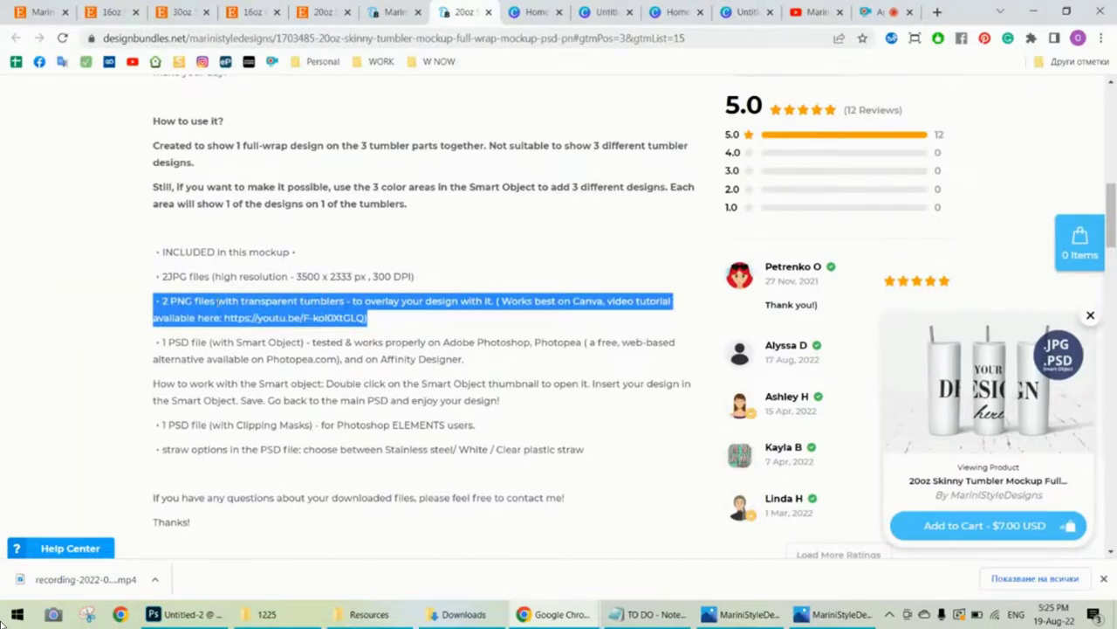
pyautogui.scroll(5, 269, 358)
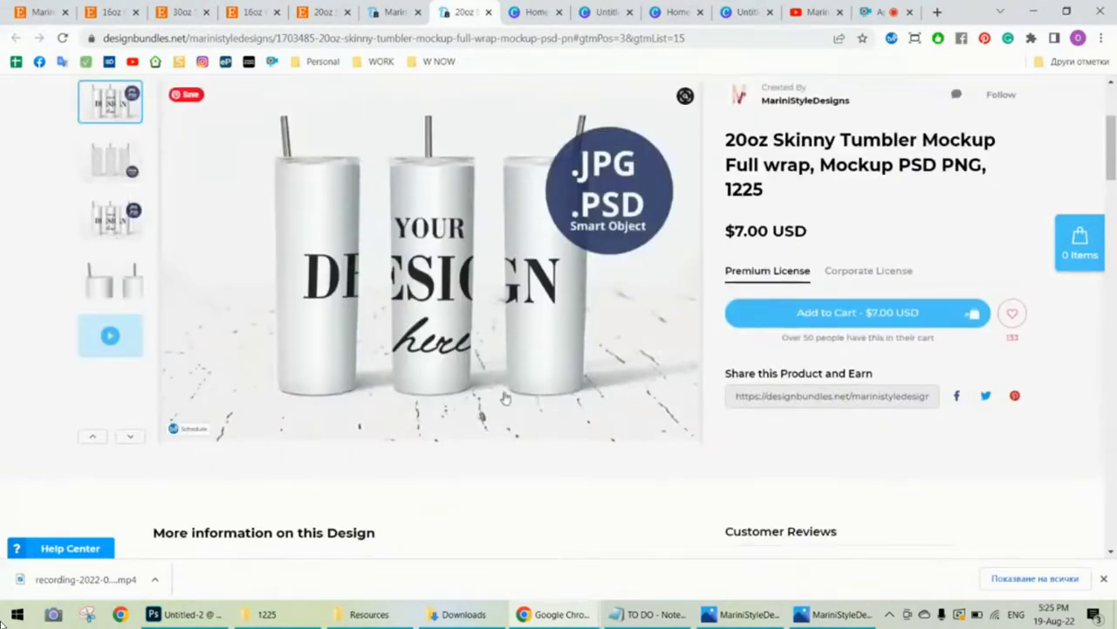
pyautogui.scroll(1, 505, 397)
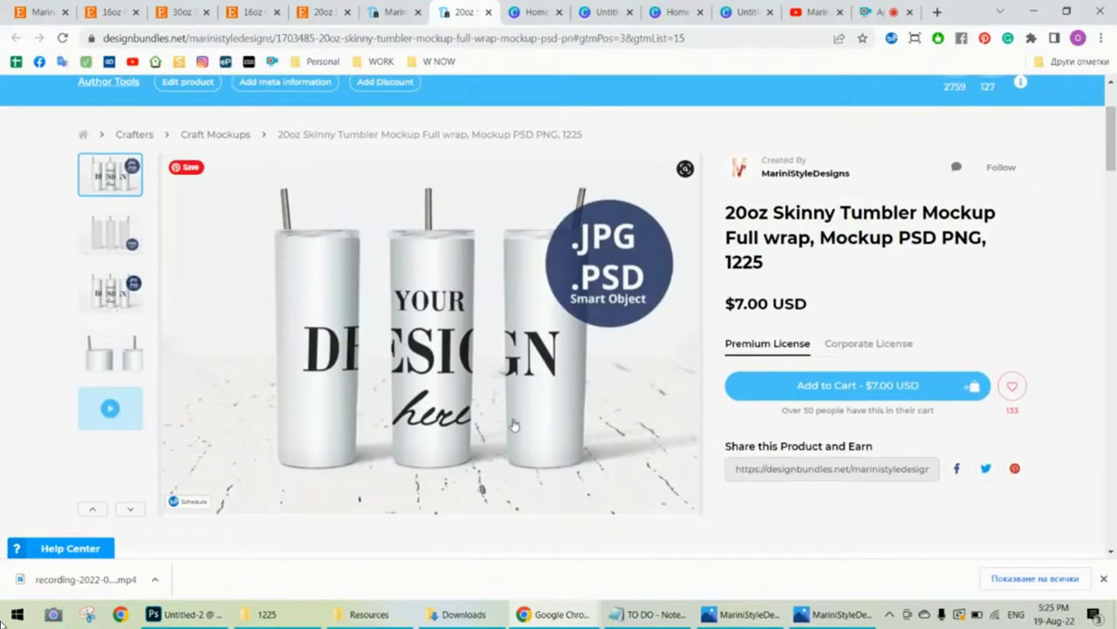